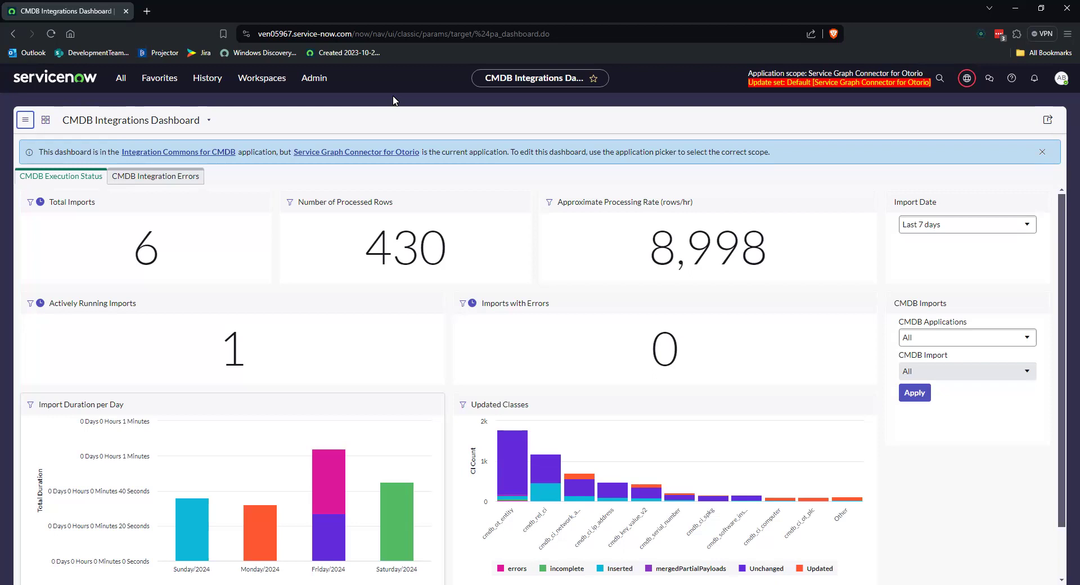
Step: Find the Otorio Service Graph Connector modules by filtering for otorio and open the connector's guided setup
click(121, 79)
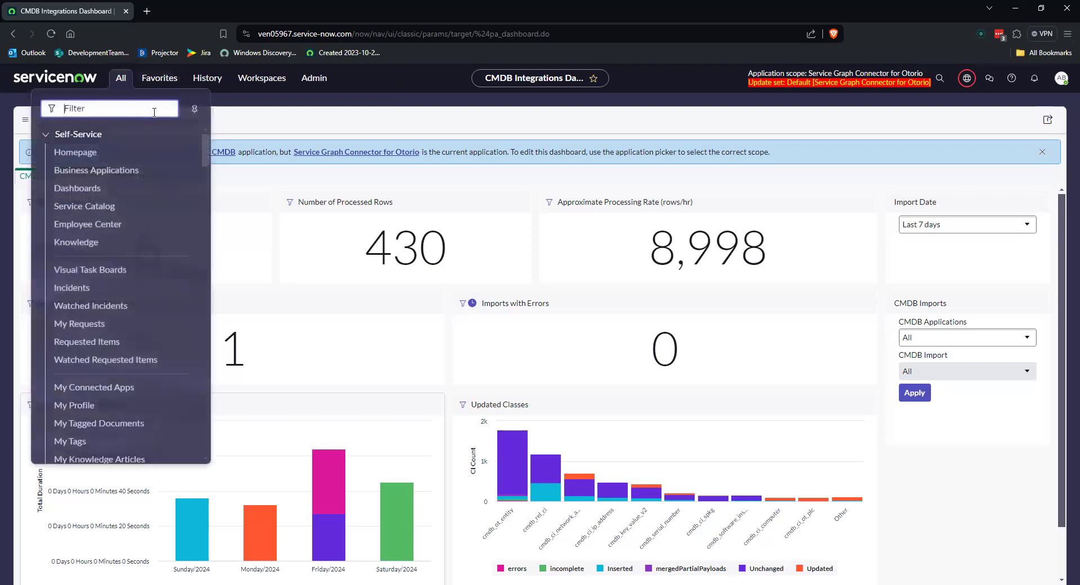
text(setup)
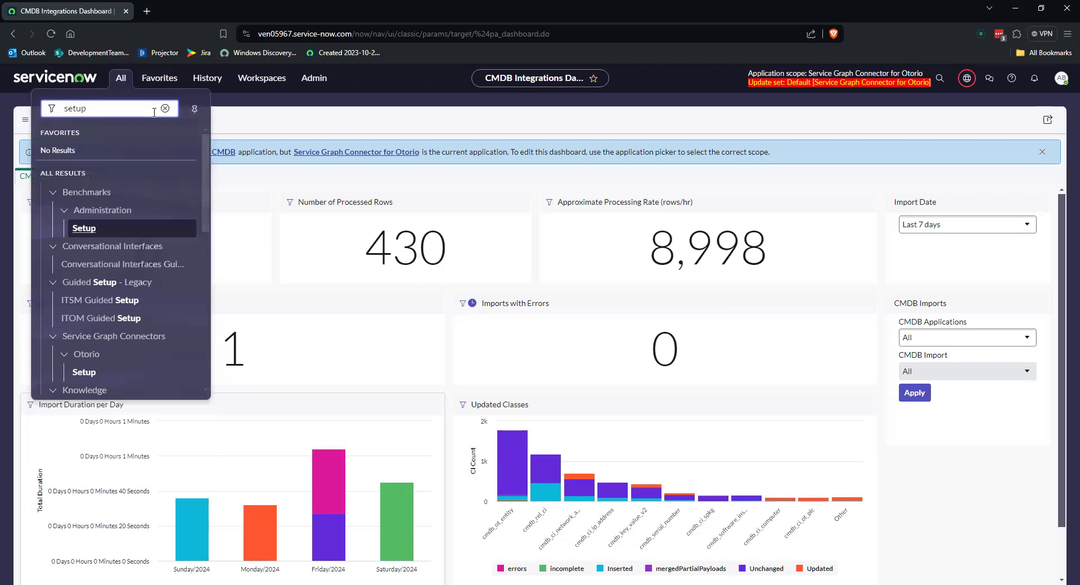
click(164, 109)
text(otorio)
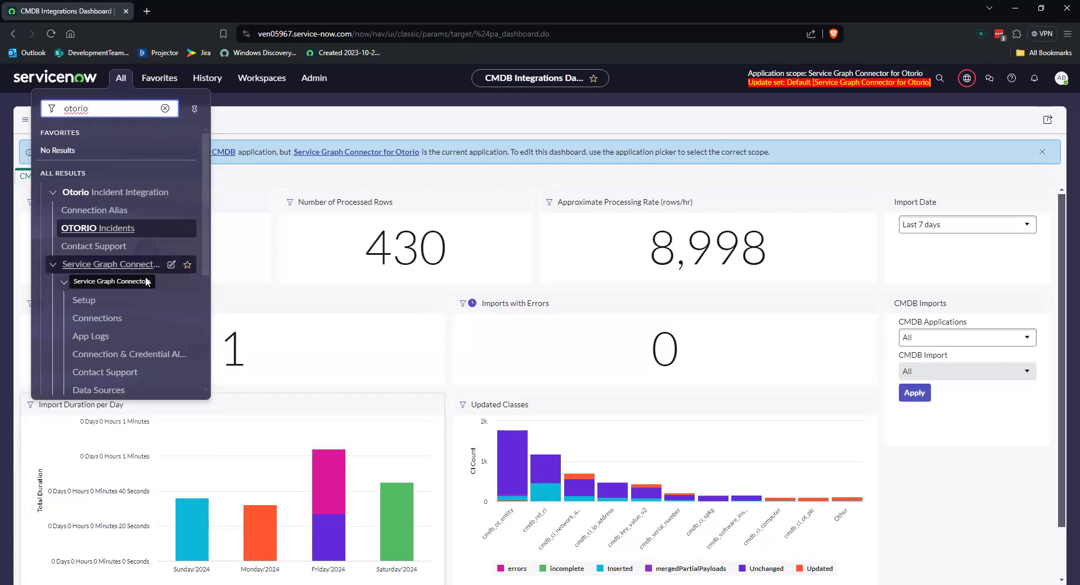
scroll(133, 320, down, 1)
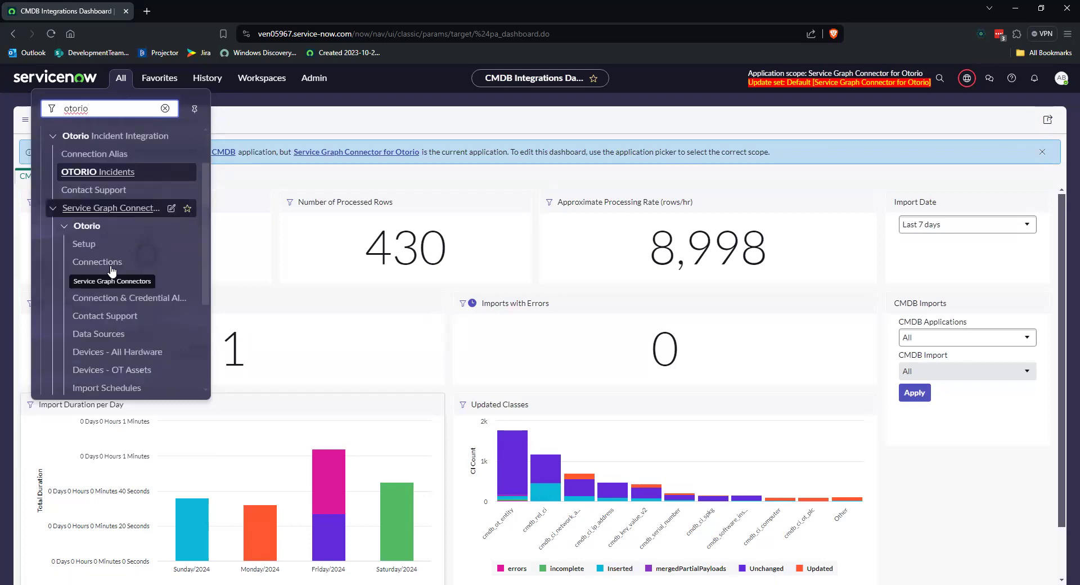
scroll(121, 323, down, 2)
scroll(169, 282, up, 1)
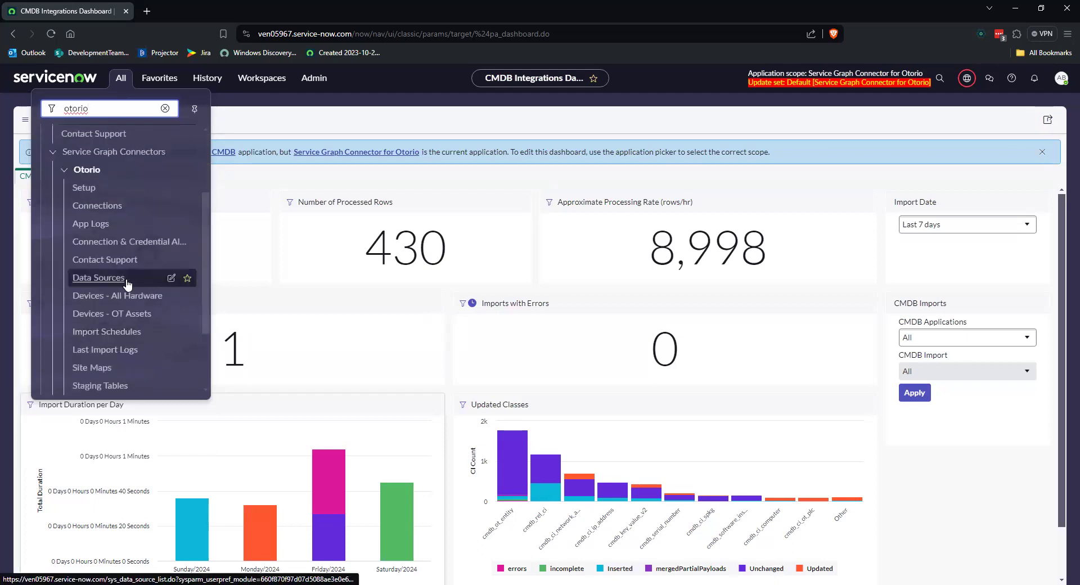
click(172, 298)
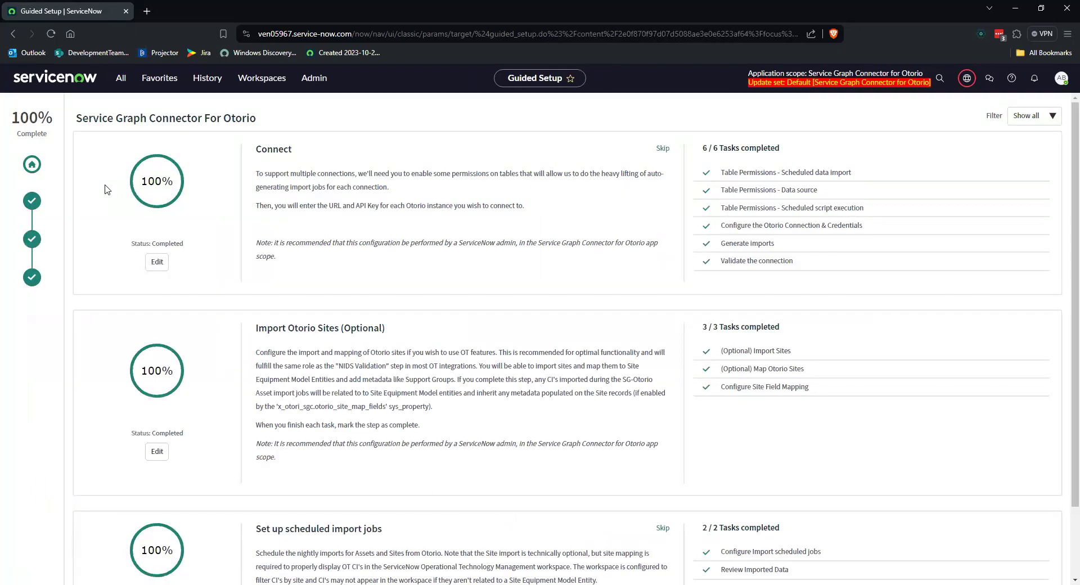
Step: Review the connector's Getting started page and the Connect, Import Otorio Sites and Set up scheduled import jobs sections
click(32, 164)
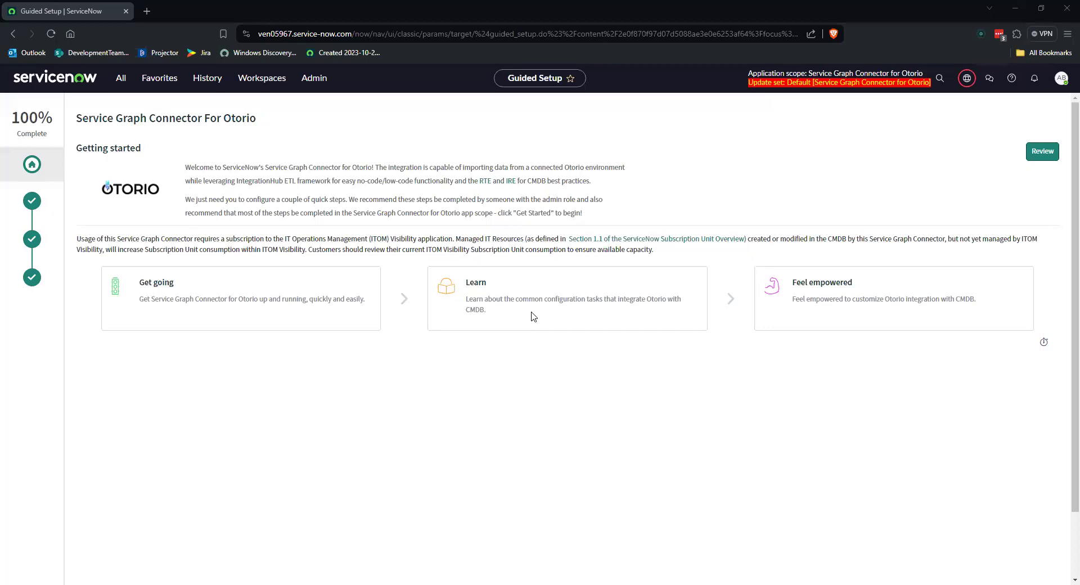
click(1037, 156)
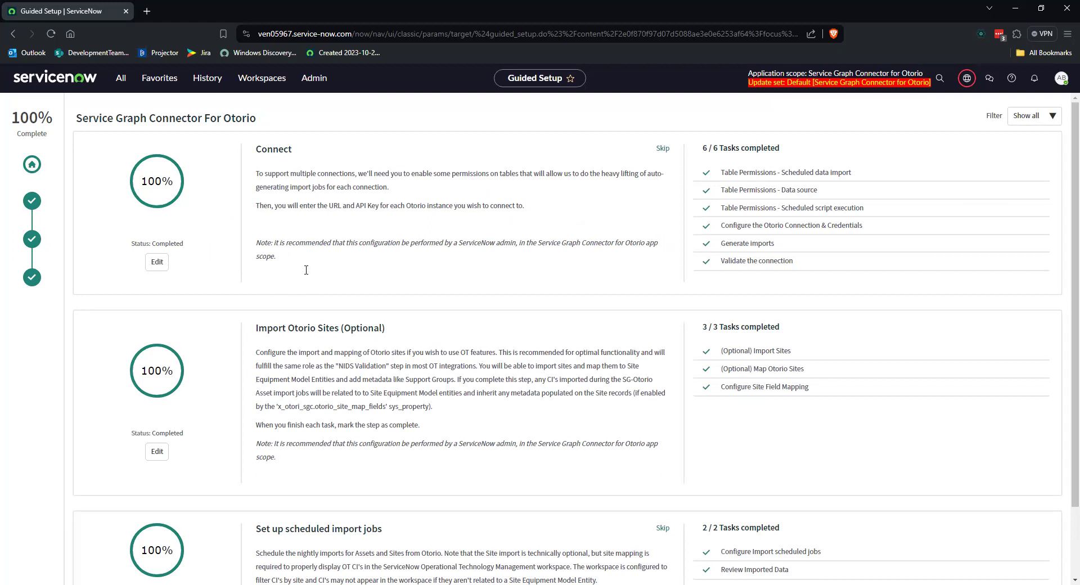
scroll(287, 276, down, 3)
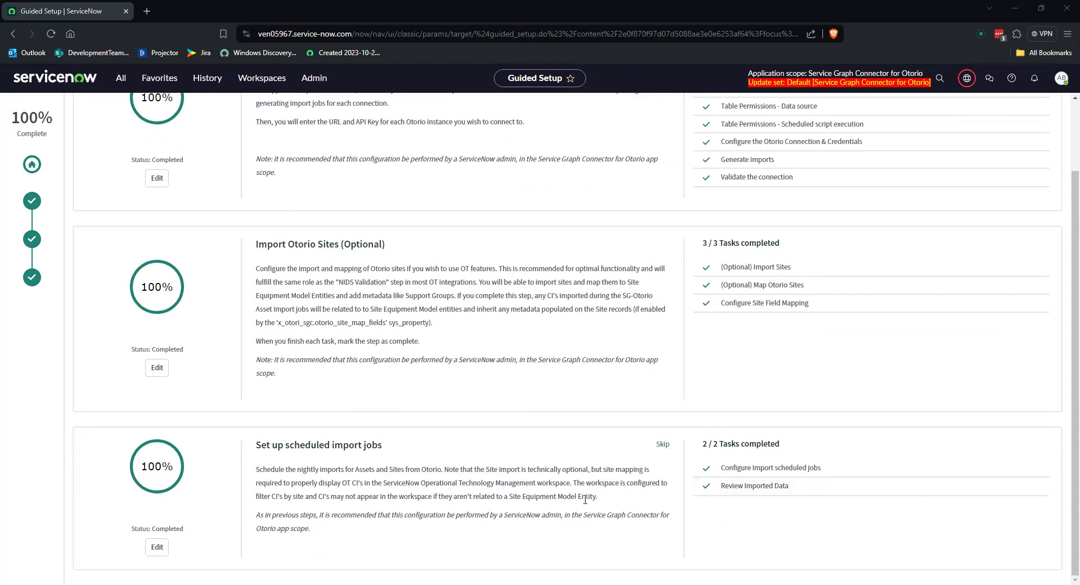
scroll(523, 468, up, 2)
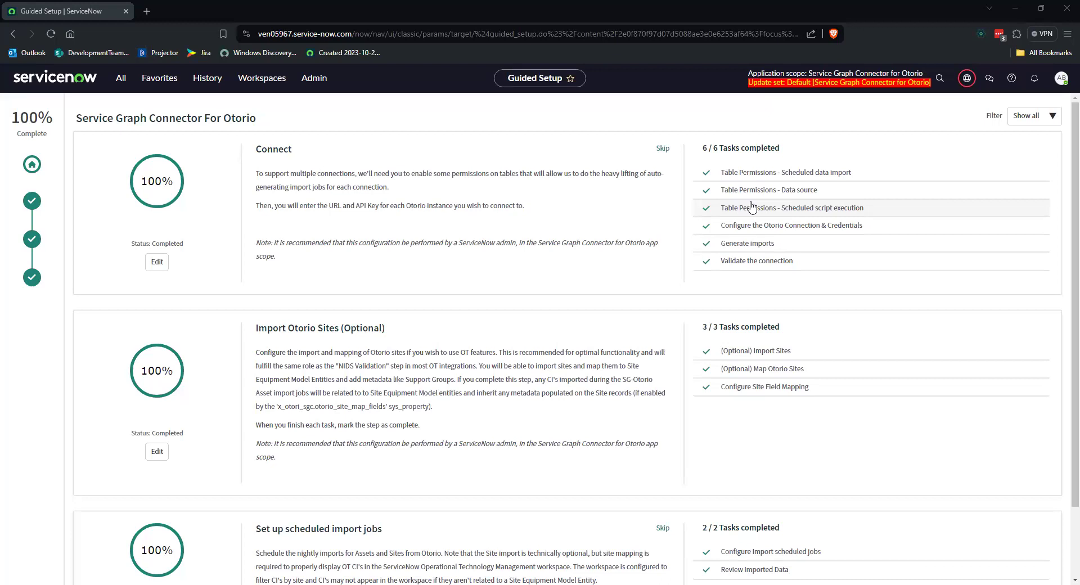
Step: Check the Scheduled Data Import table's application access permissions from its Connect task and return to the guided setup
click(785, 173)
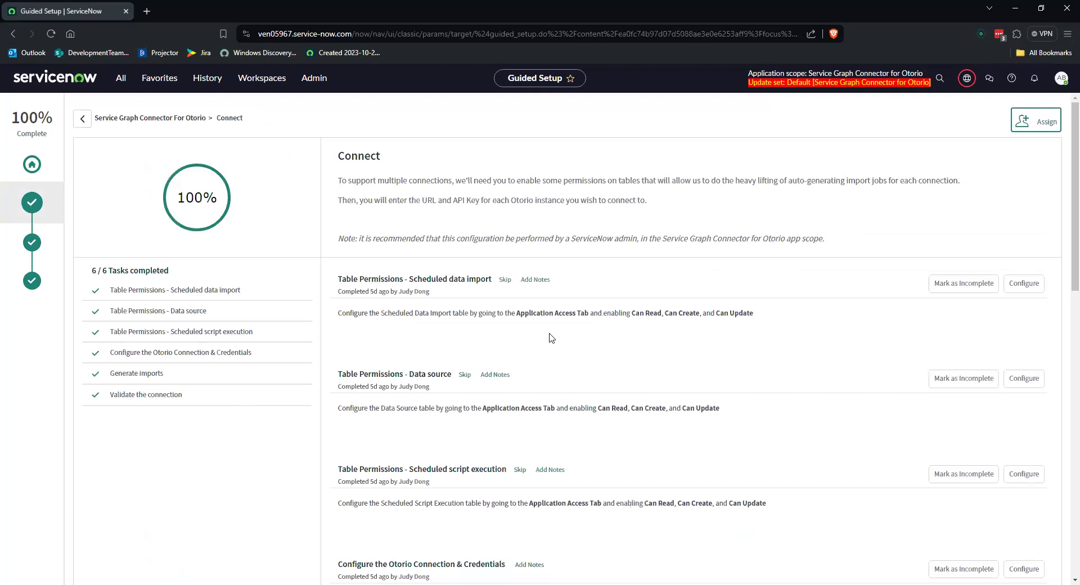
click(1007, 286)
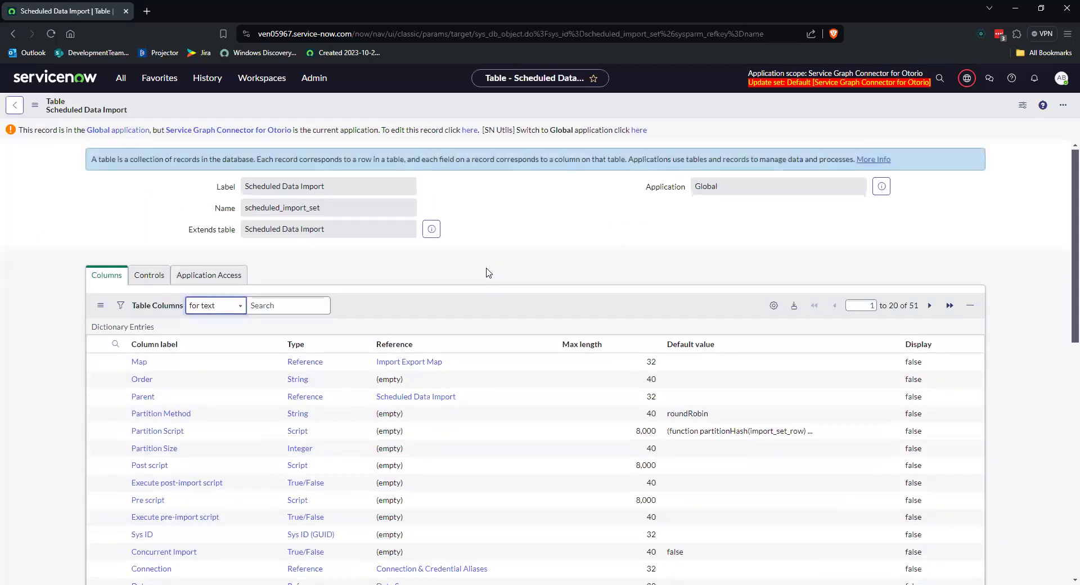
click(209, 276)
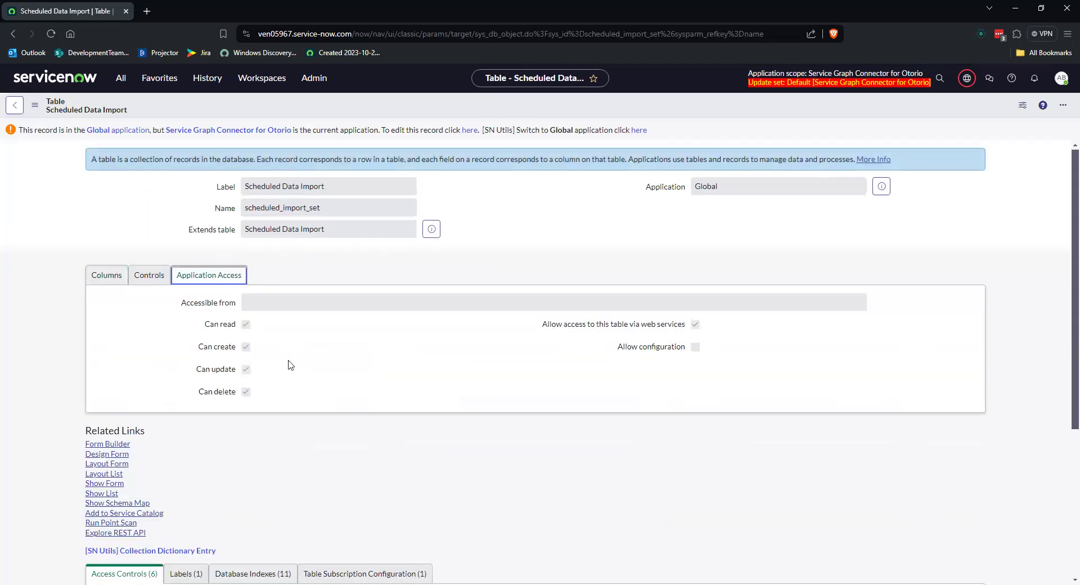
drag(242, 348, 250, 370)
drag(197, 394, 302, 399)
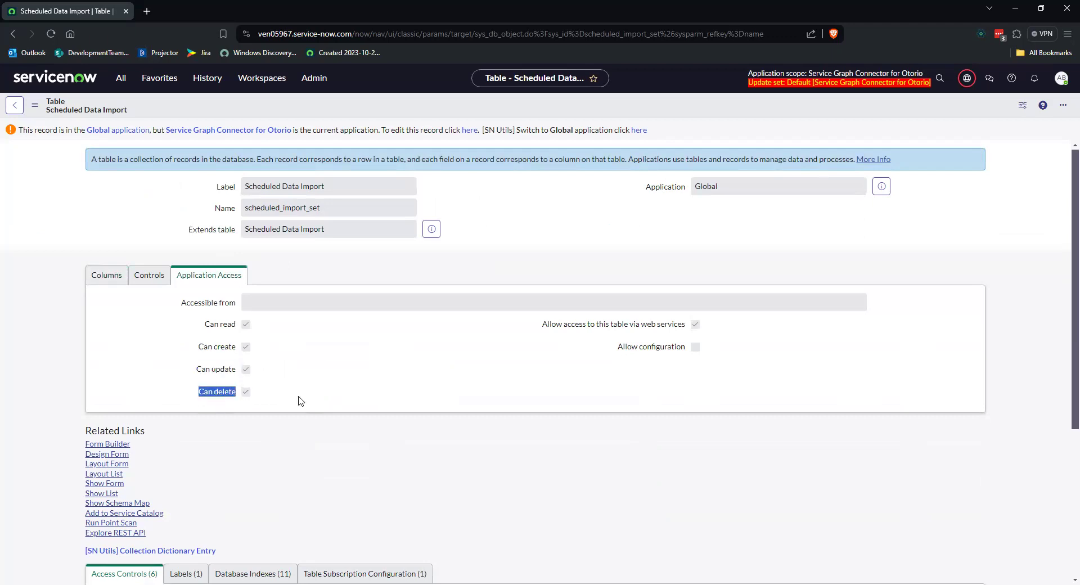
click(12, 35)
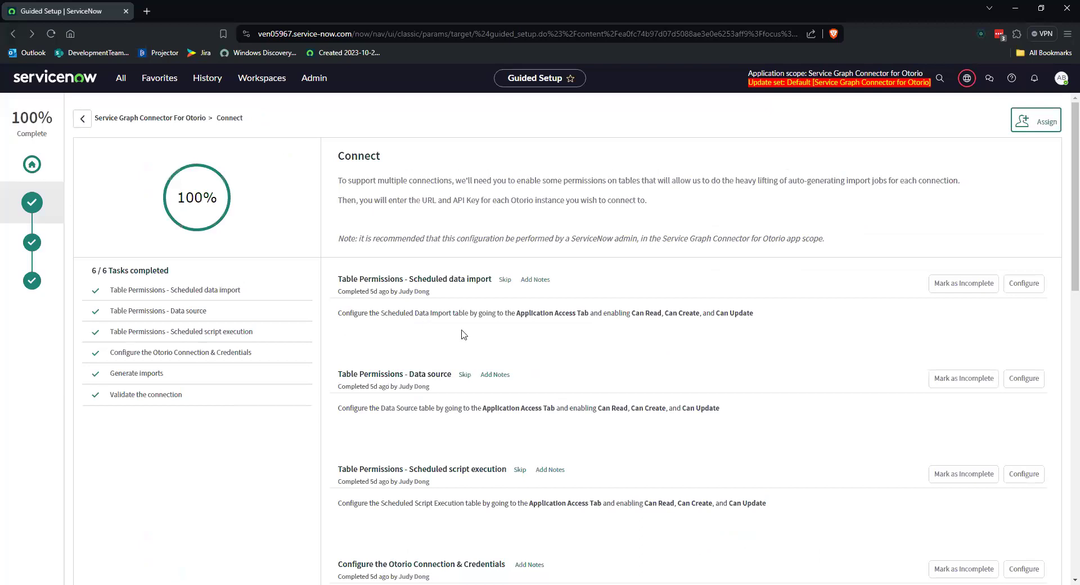
Step: Open the Otorio connection details in Workflow Studio from the Configure the Otorio Connection & Credentials task
scroll(634, 389, down, 3)
scroll(635, 389, down, 2)
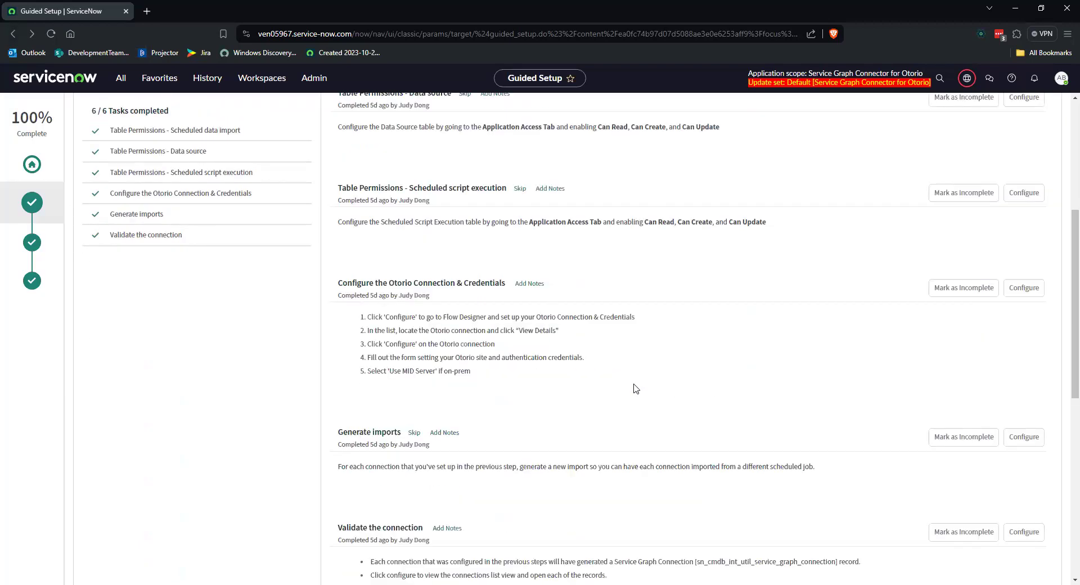
scroll(636, 390, down, 1)
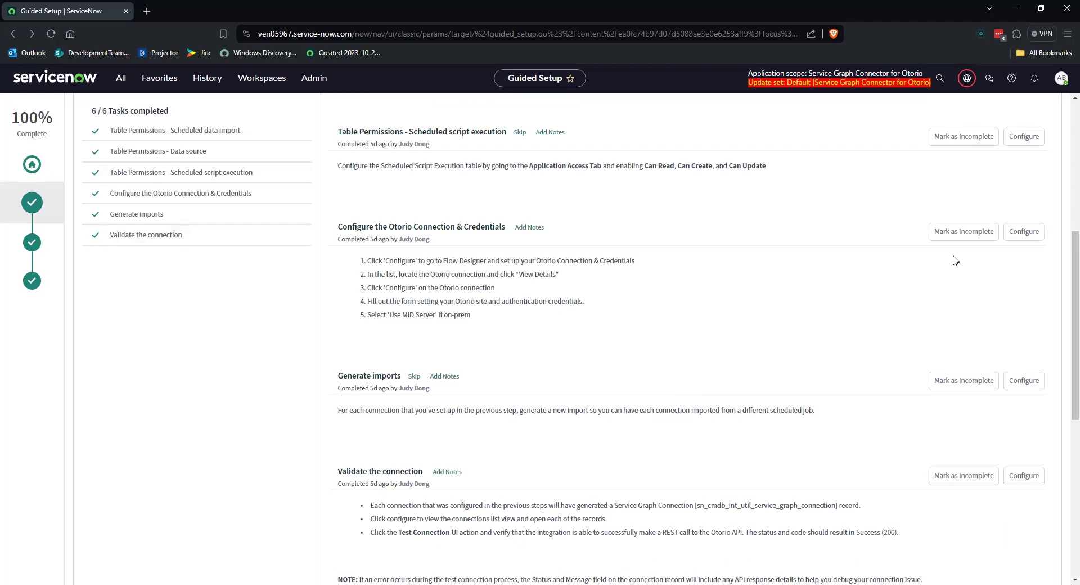
click(1019, 238)
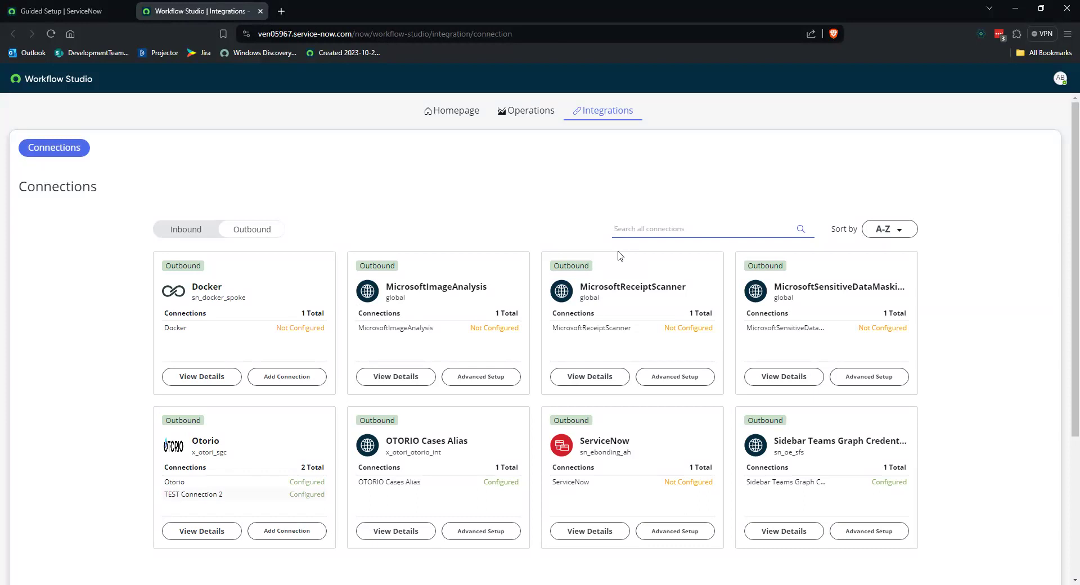
scroll(372, 260, down, 1)
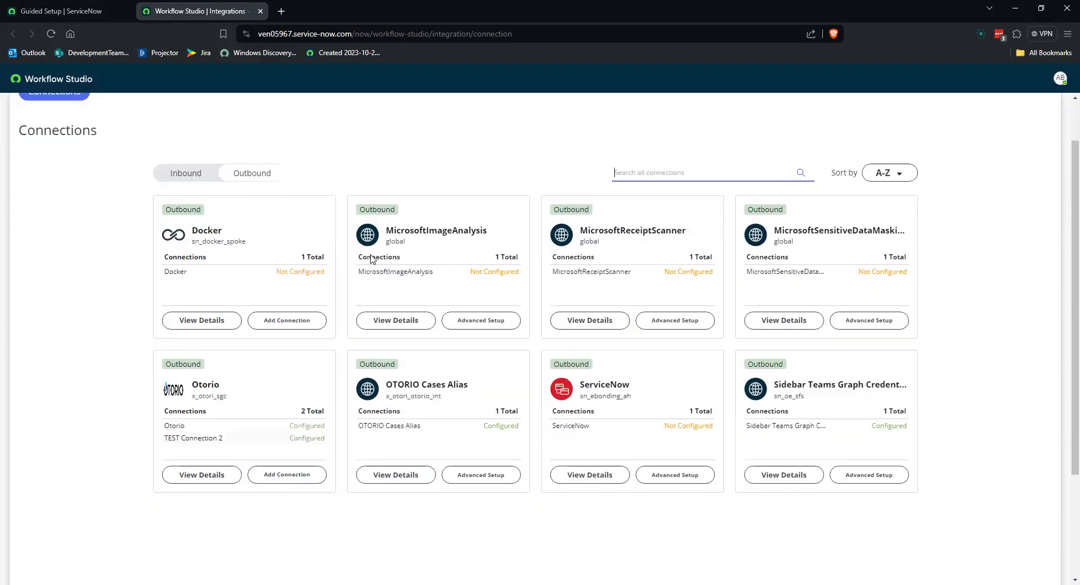
click(207, 476)
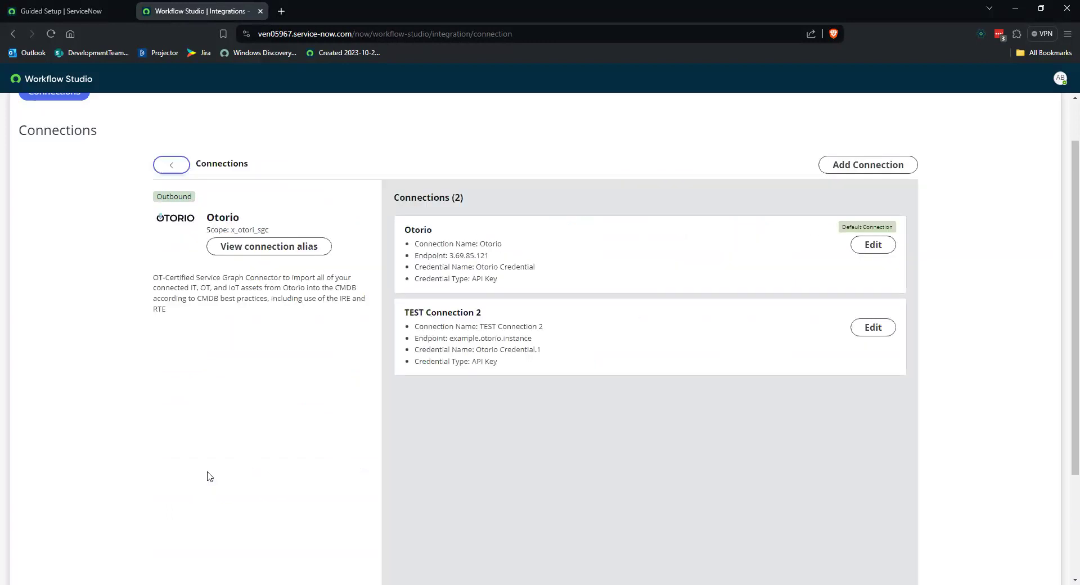
Step: Compare the two listed connections and inspect the Otorio connection's URL, MID server and API key fields without saving
click(590, 364)
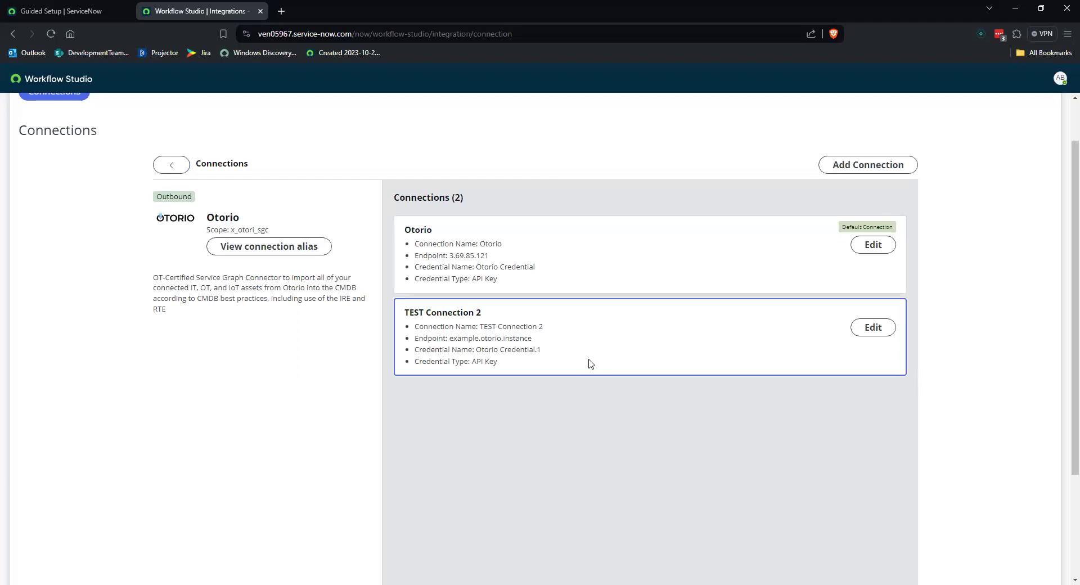
click(523, 277)
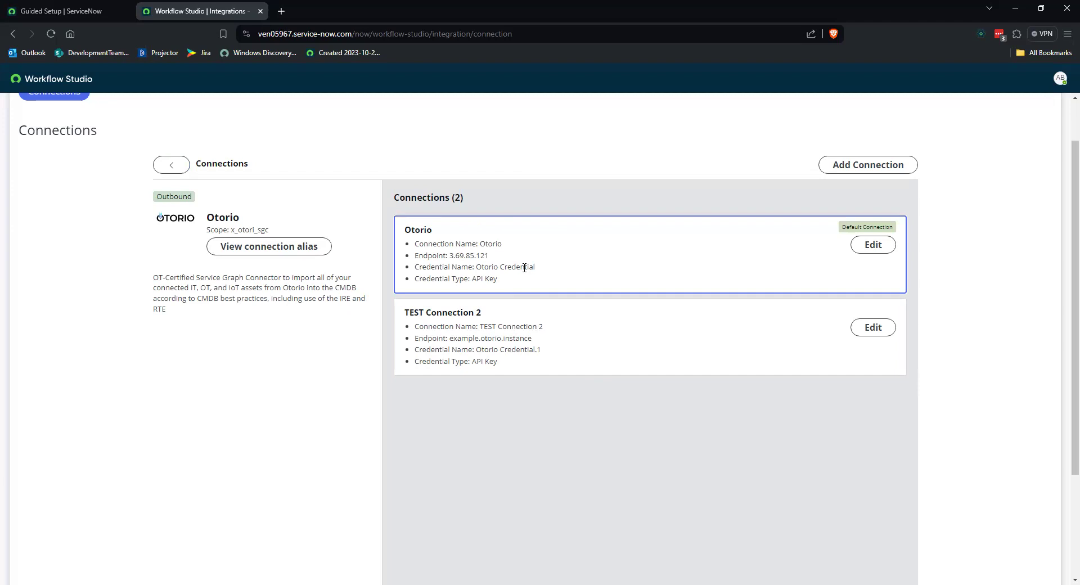
click(541, 353)
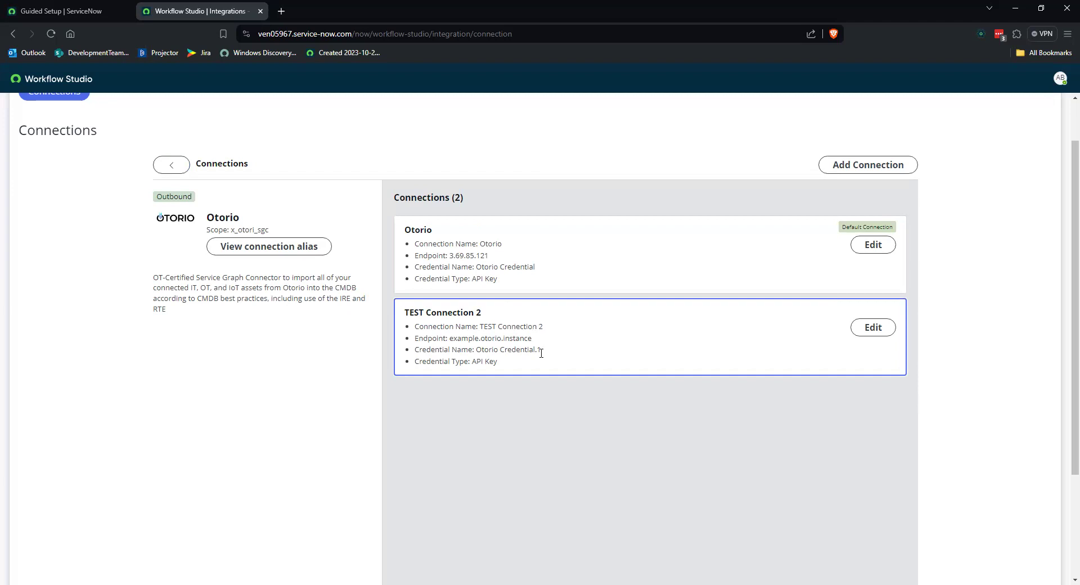
click(867, 248)
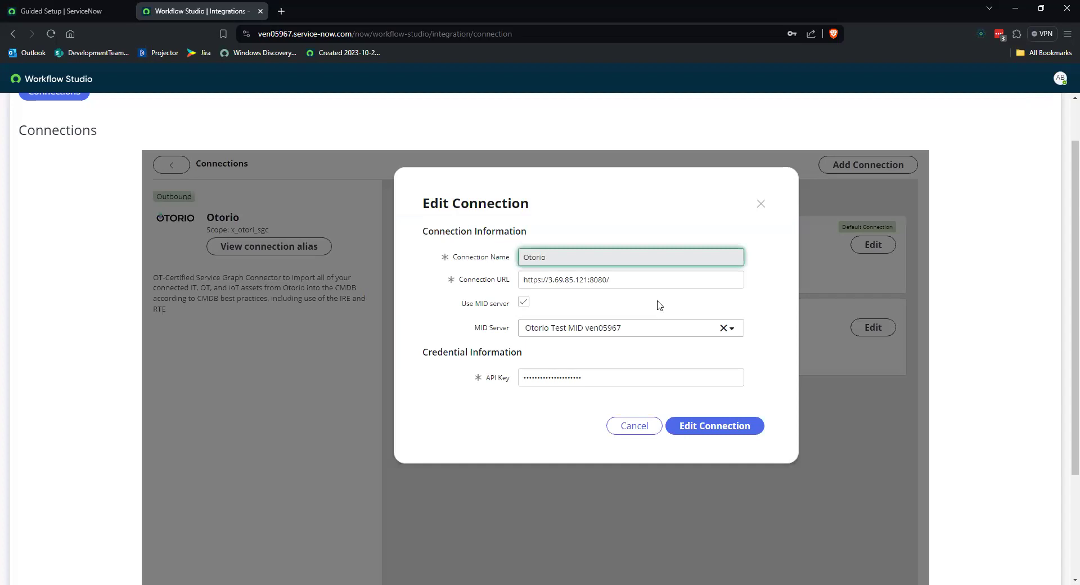
click(668, 281)
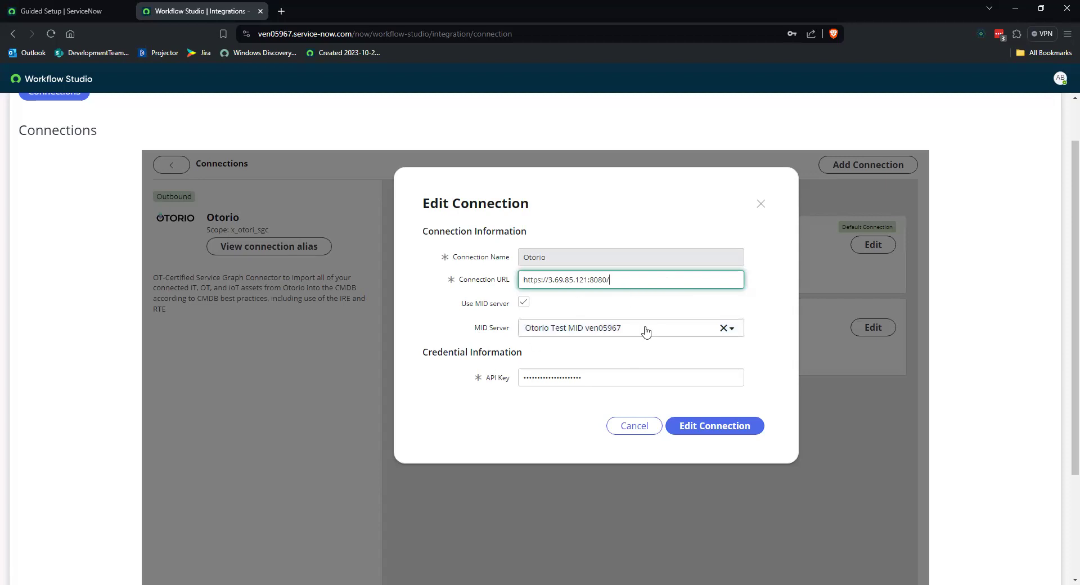
click(617, 378)
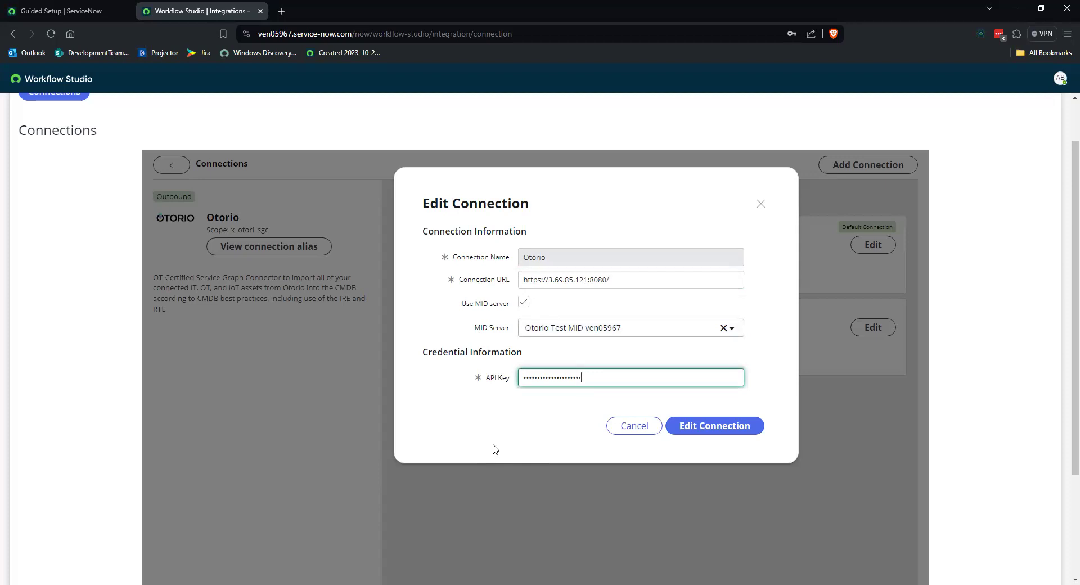
click(632, 426)
Step: Inspect the TEST Connection 2 settings without saving and return to the Connect tasks in the guided setup
click(861, 332)
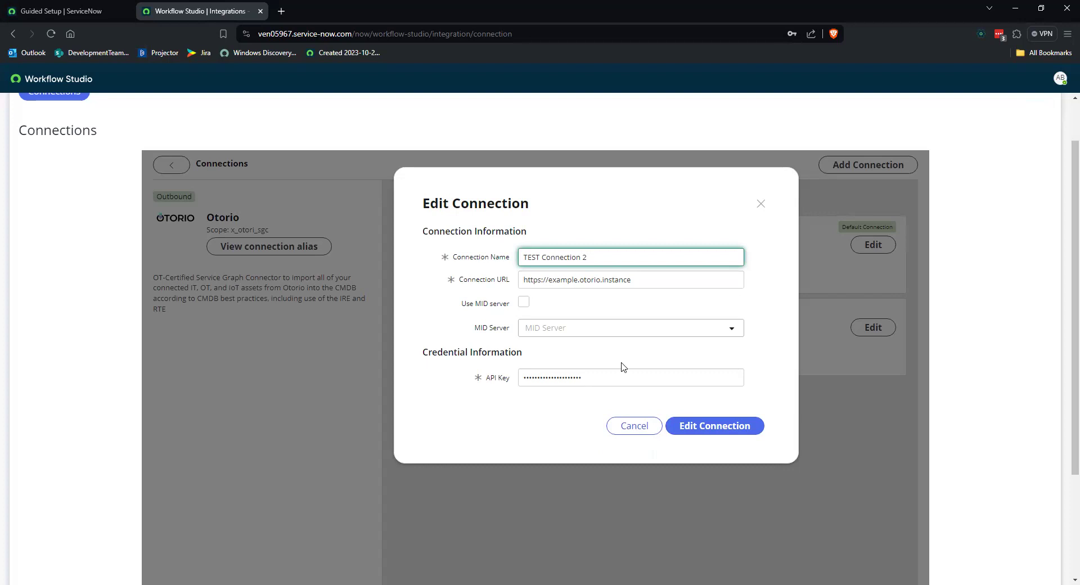
click(630, 426)
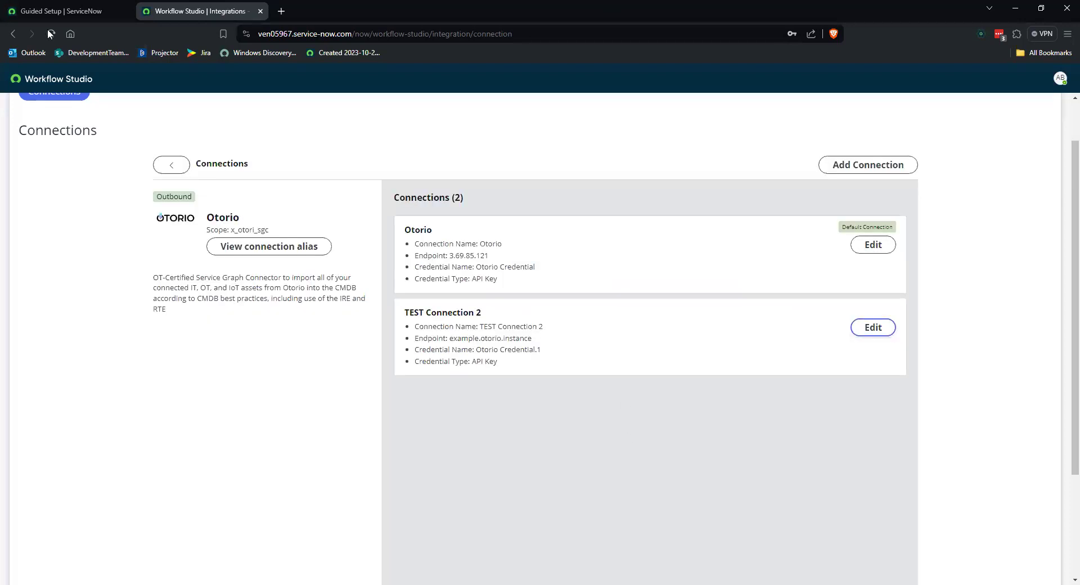
click(11, 33)
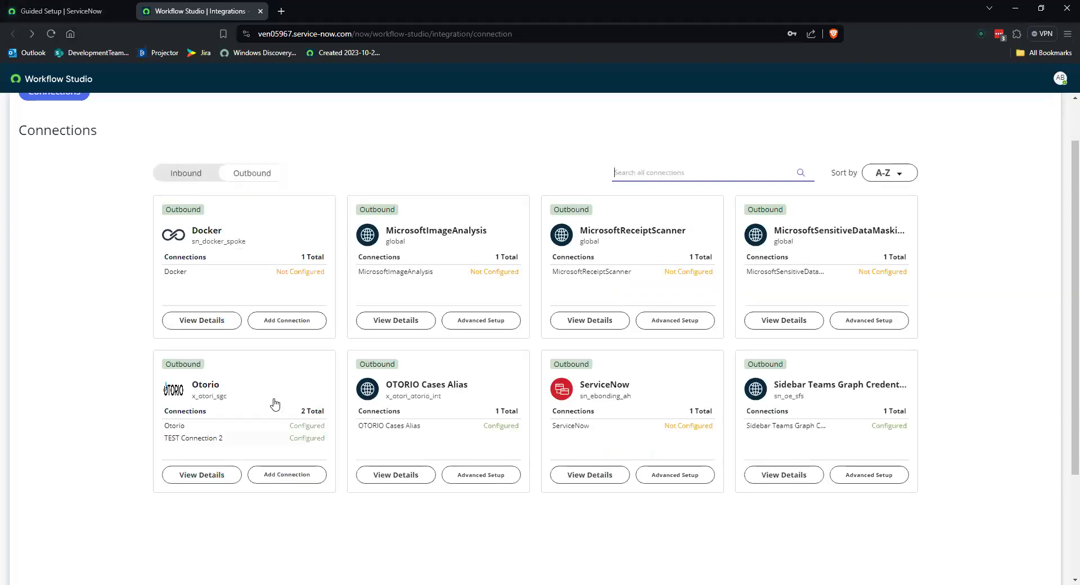
middle_click(168, 5)
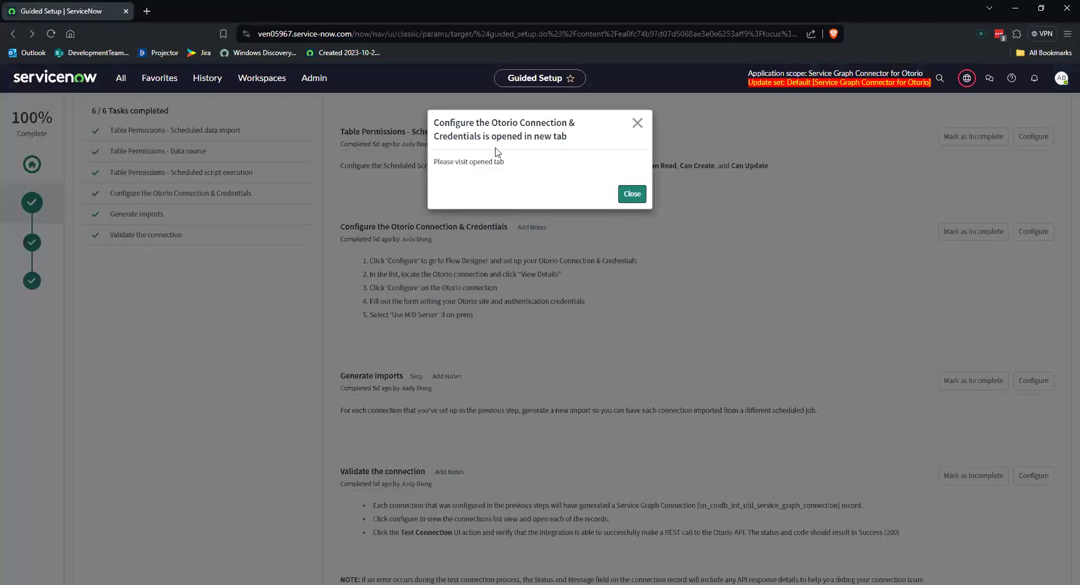
click(630, 193)
Step: Review the connection and credentials instructions and open the configuration page of the Generate imports task
drag(485, 322, 339, 226)
scroll(545, 297, down, 2)
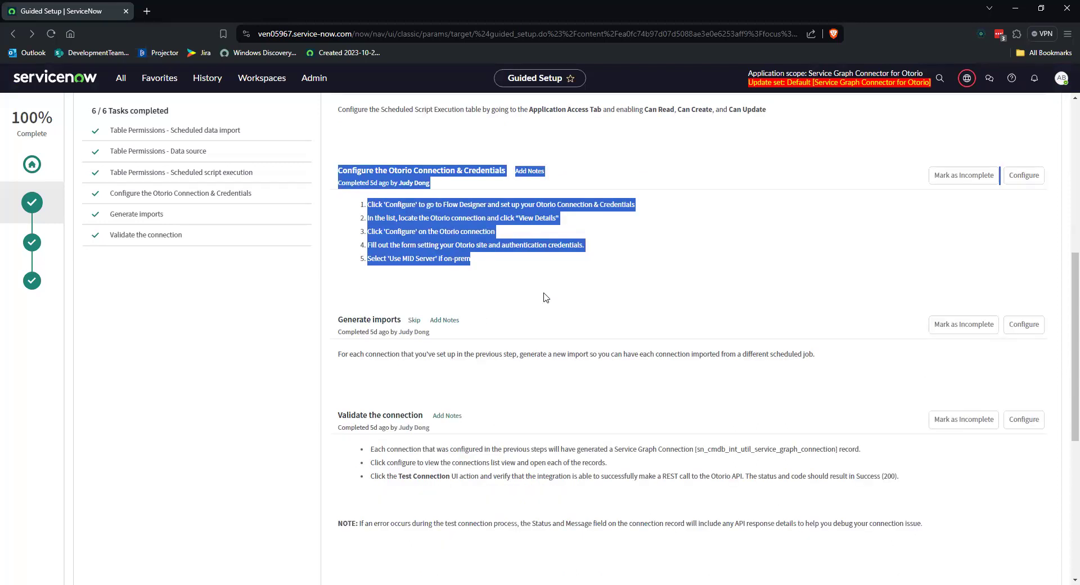
click(544, 297)
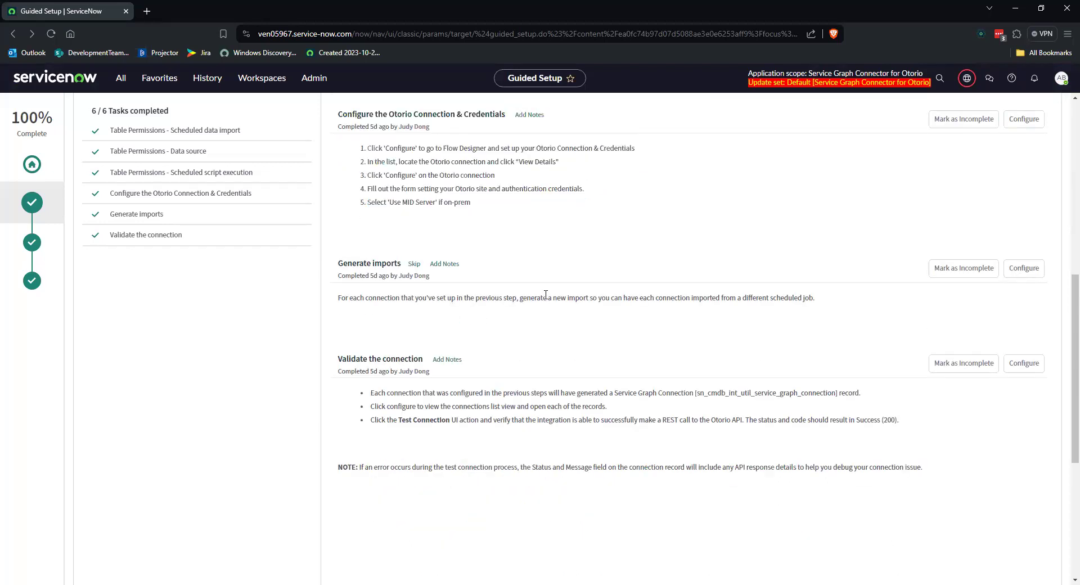
click(1022, 275)
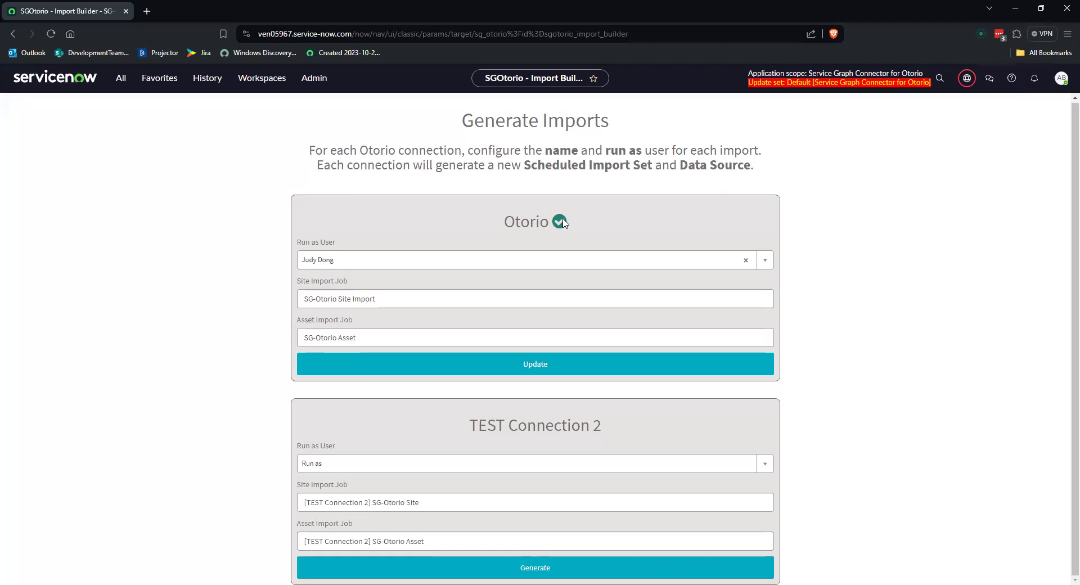
Step: Examine the run-as user, site import job and asset import job fields for the Otorio and TEST Connection 2 imports
click(421, 297)
click(392, 340)
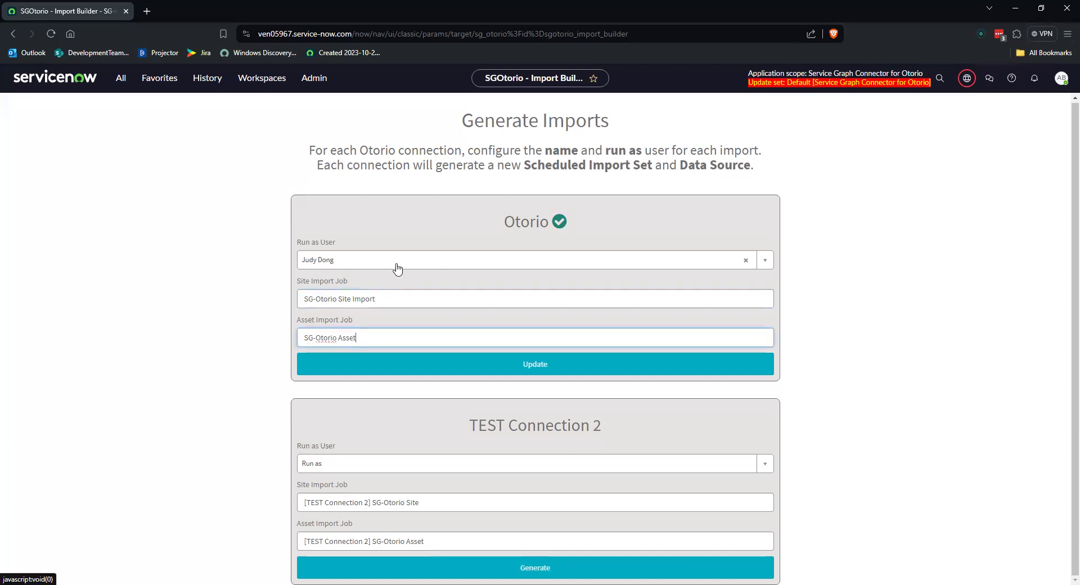
click(477, 427)
drag(598, 426, 436, 429)
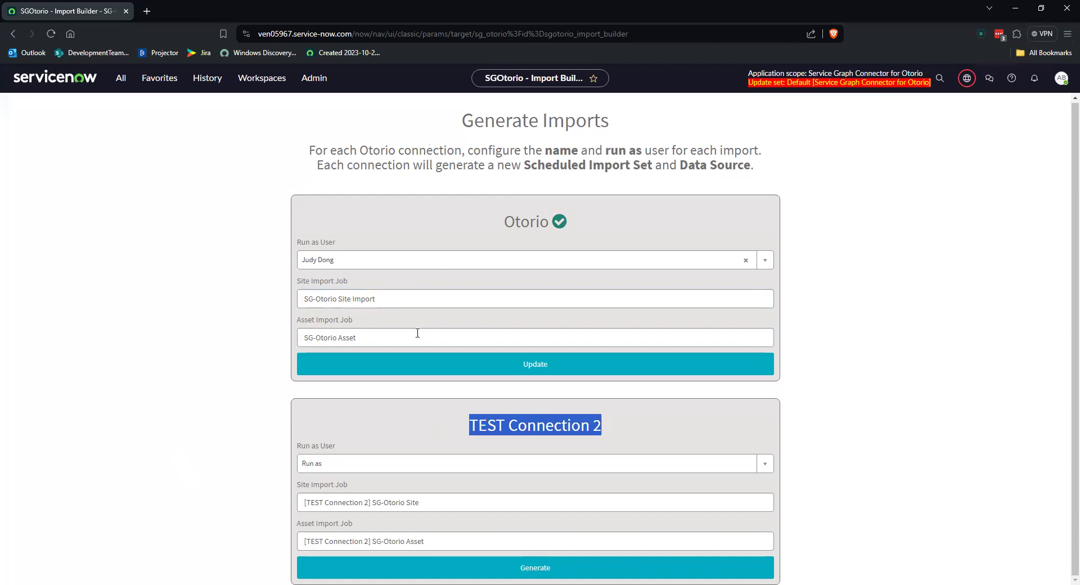
Step: Generate the TEST Connection 2 imports with the prefilled site job and asset job names
key(alt+Tab)
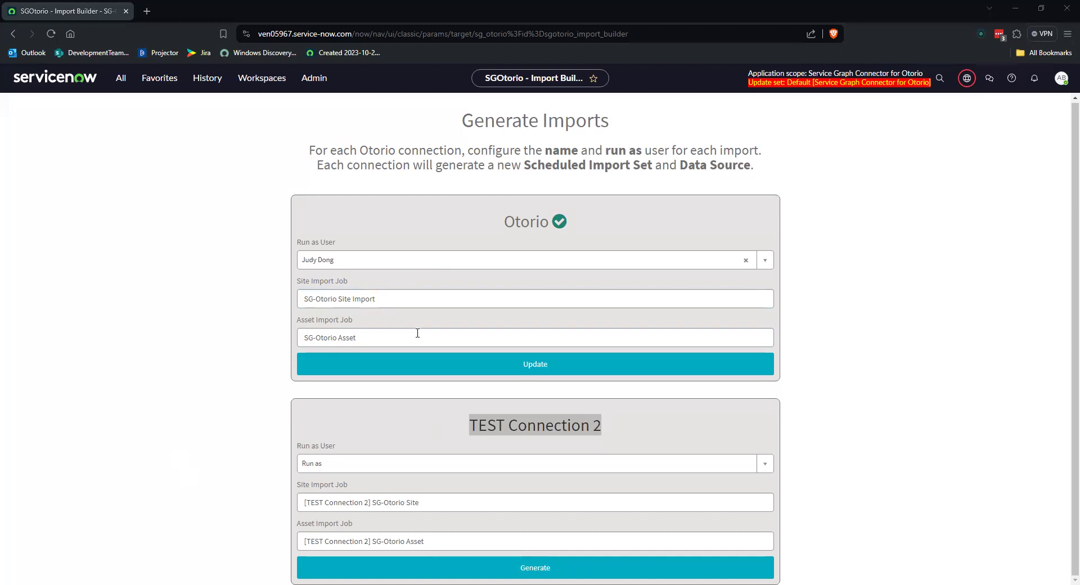
drag(307, 504, 361, 504)
drag(304, 539, 384, 539)
click(477, 542)
click(522, 570)
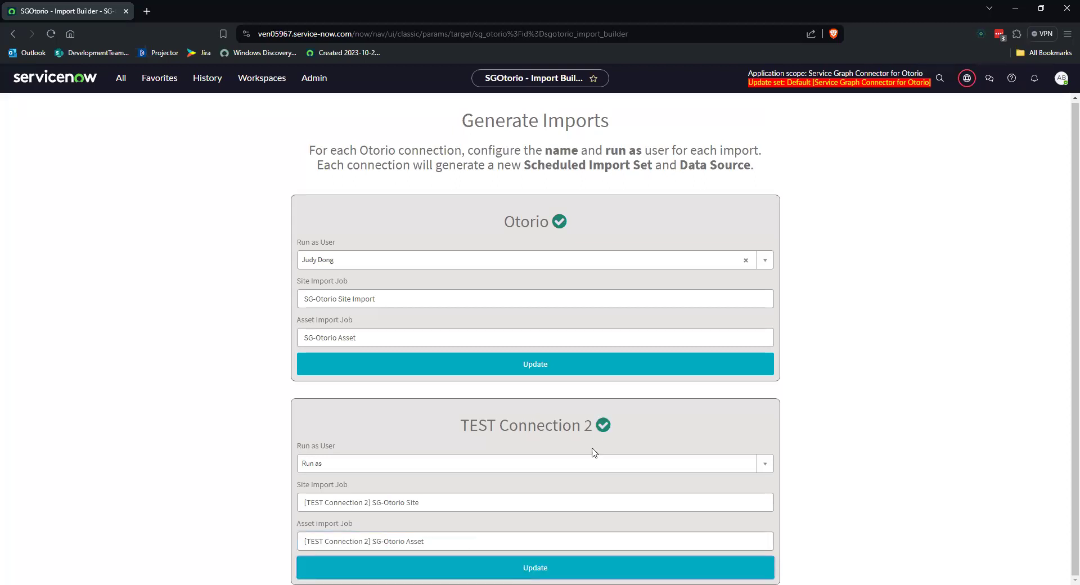
Step: Open the Otorio connector's data sources and compare the SG-Otorio Asset and [TEST Connection 2] SG-Otorio Asset entries
click(120, 77)
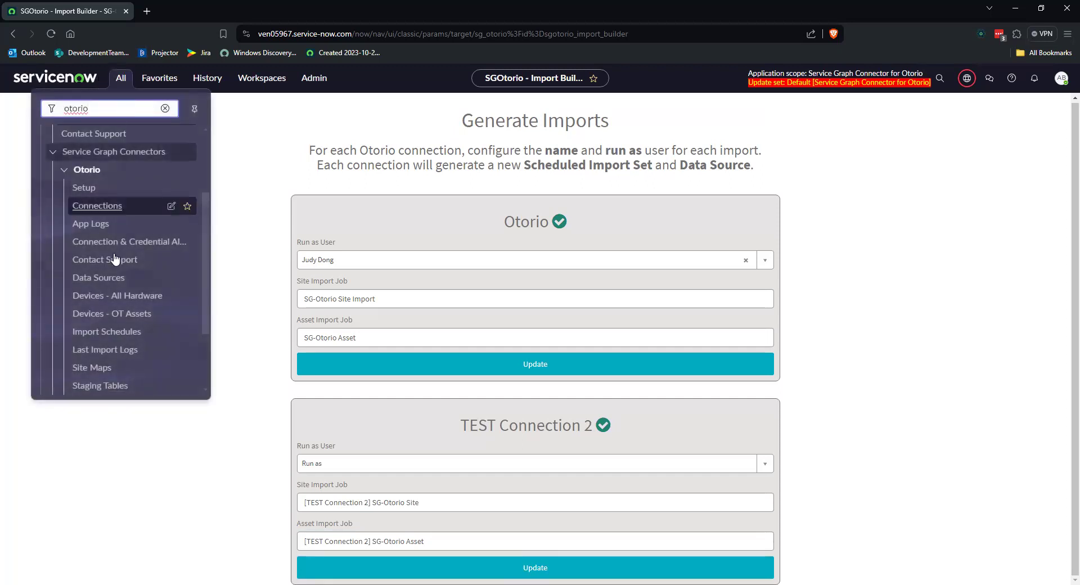
click(109, 283)
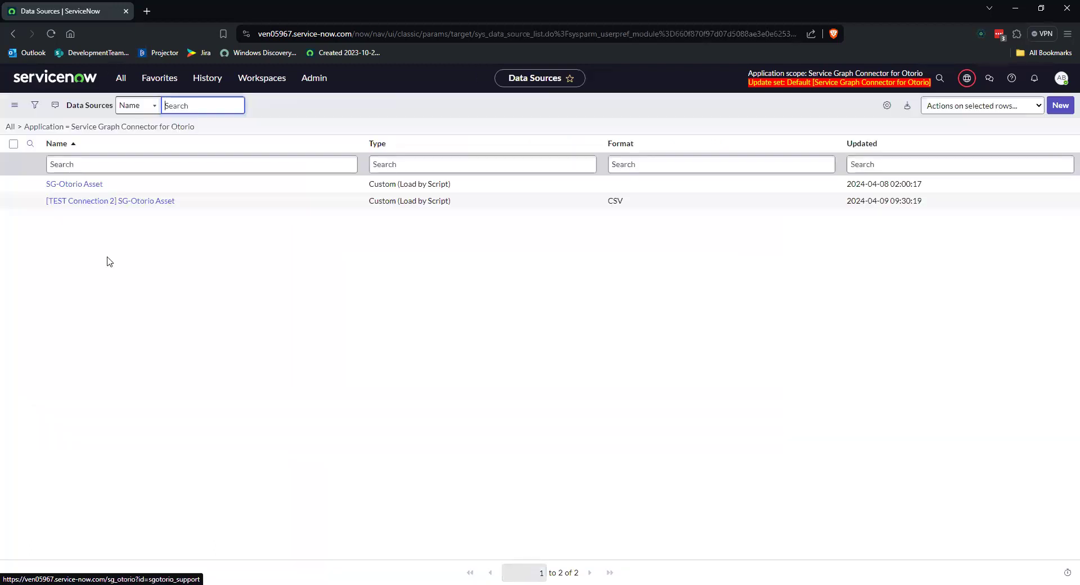
drag(463, 184, 2, 188)
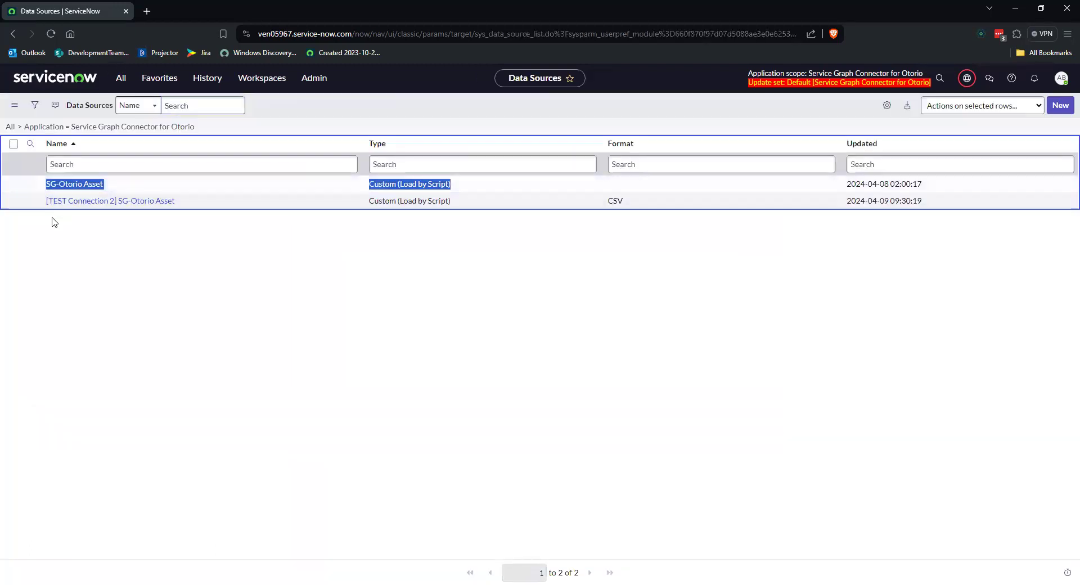
click(188, 206)
drag(188, 206, 45, 202)
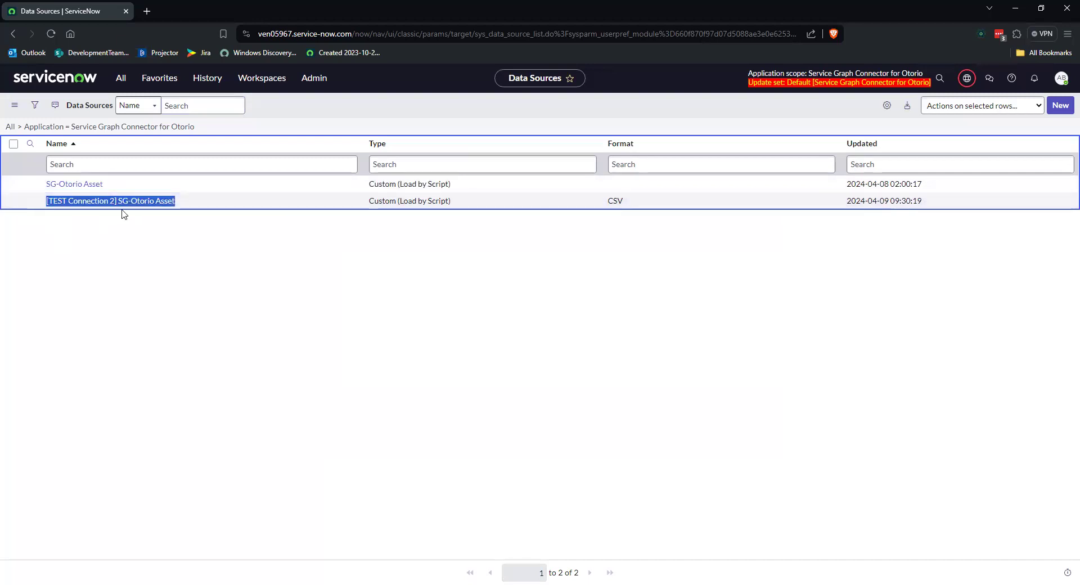
Step: Open the Otorio import schedules and compare the TEST Connection 2 jobs with the original SG-Otorio asset and site jobs
click(120, 77)
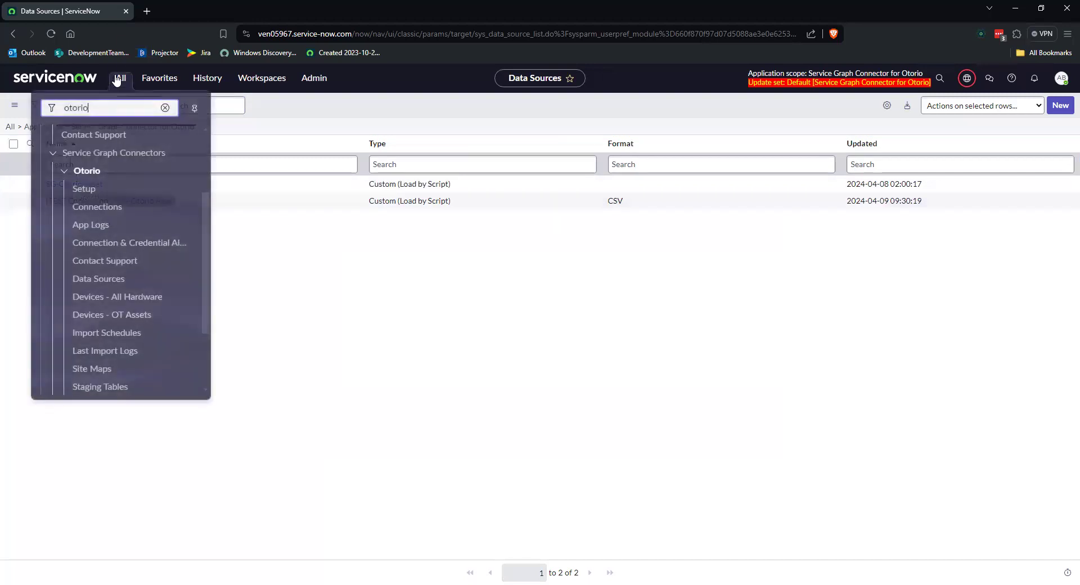
click(129, 332)
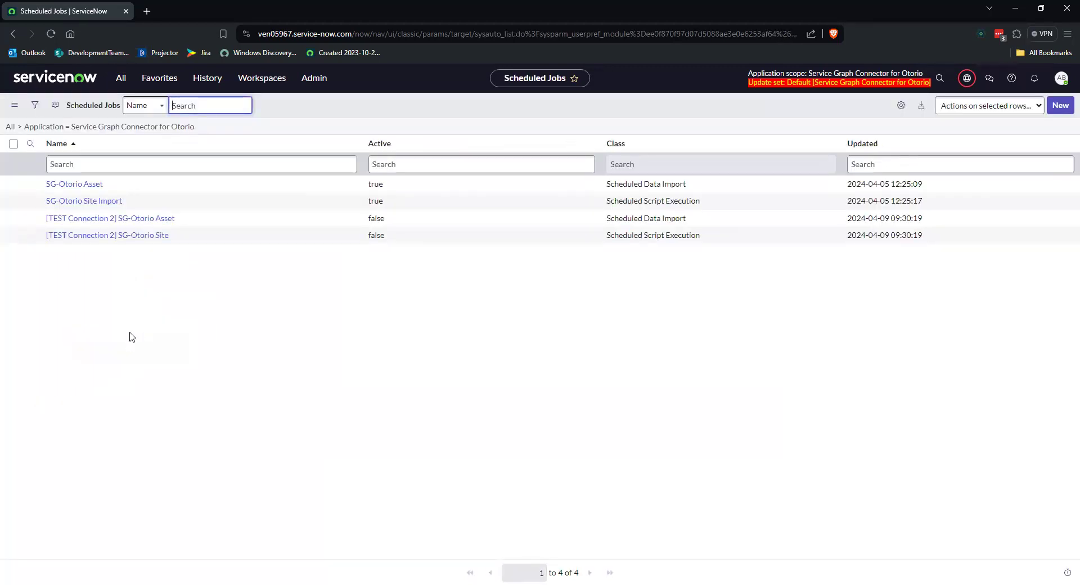
drag(937, 236, 42, 235)
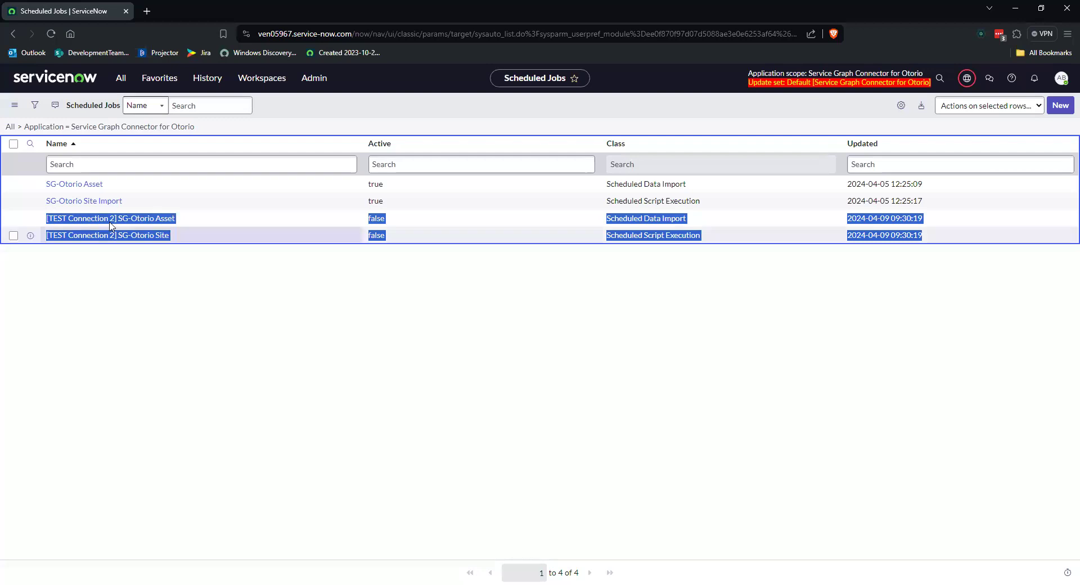
drag(140, 205, 6, 186)
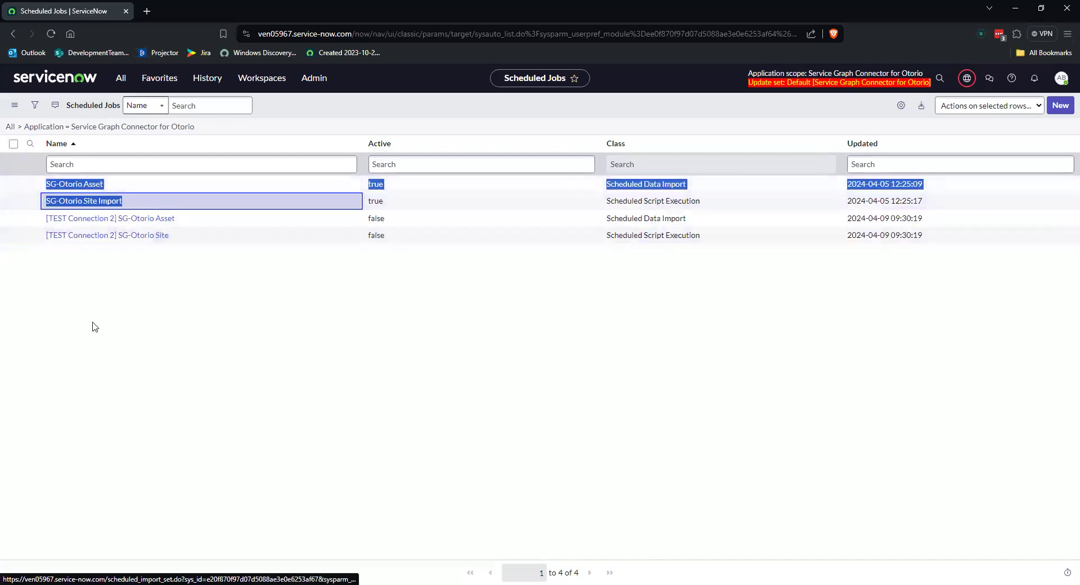
Step: Return to the guided setup, review the Validate the connection instructions and open that task's configuration
click(13, 34)
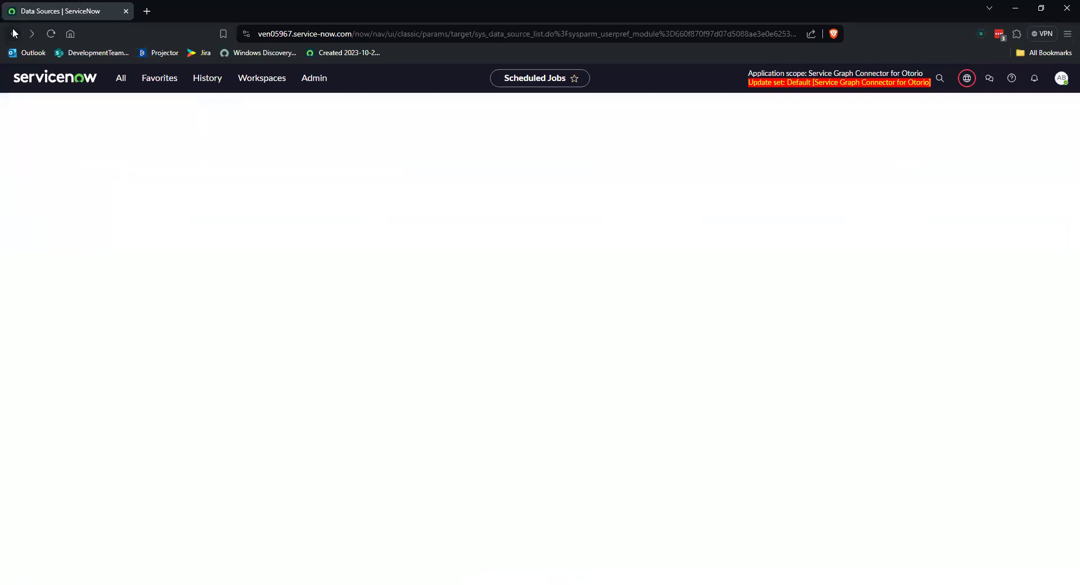
click(13, 33)
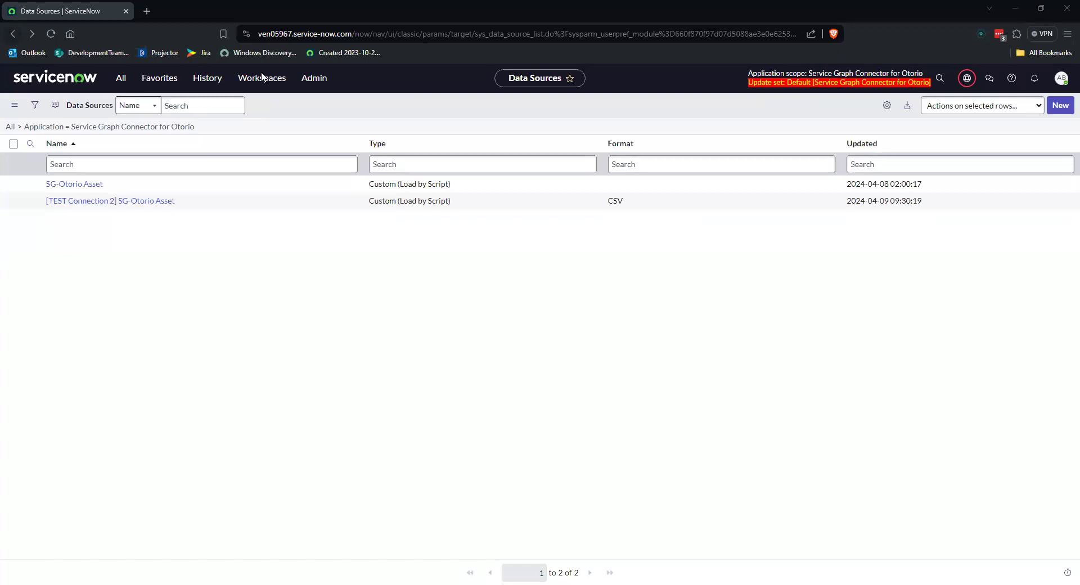
click(11, 35)
scroll(700, 426, up, 3)
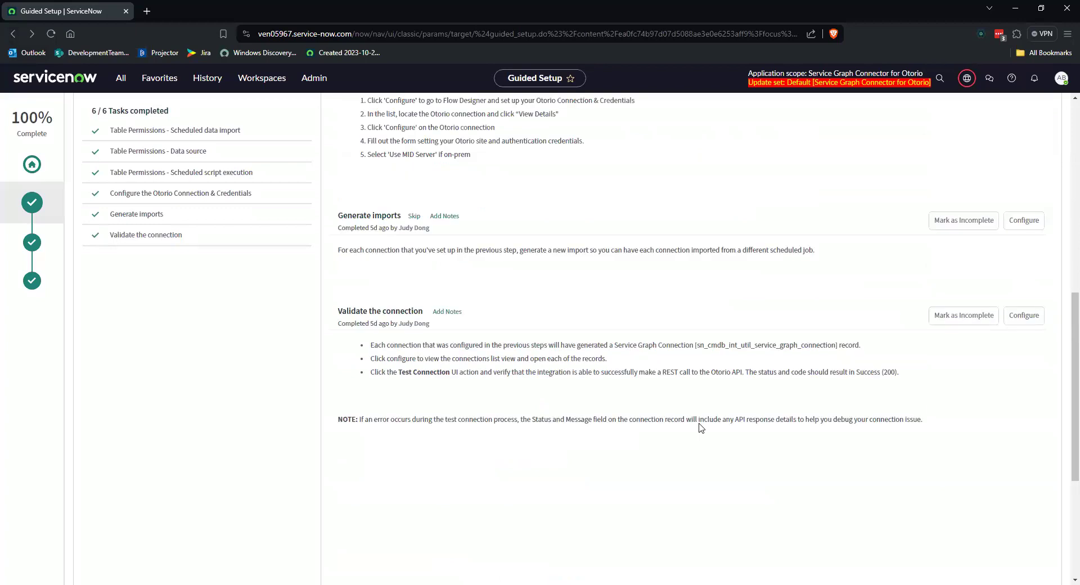
scroll(699, 423, up, 1)
scroll(749, 469, down, 3)
click(1024, 260)
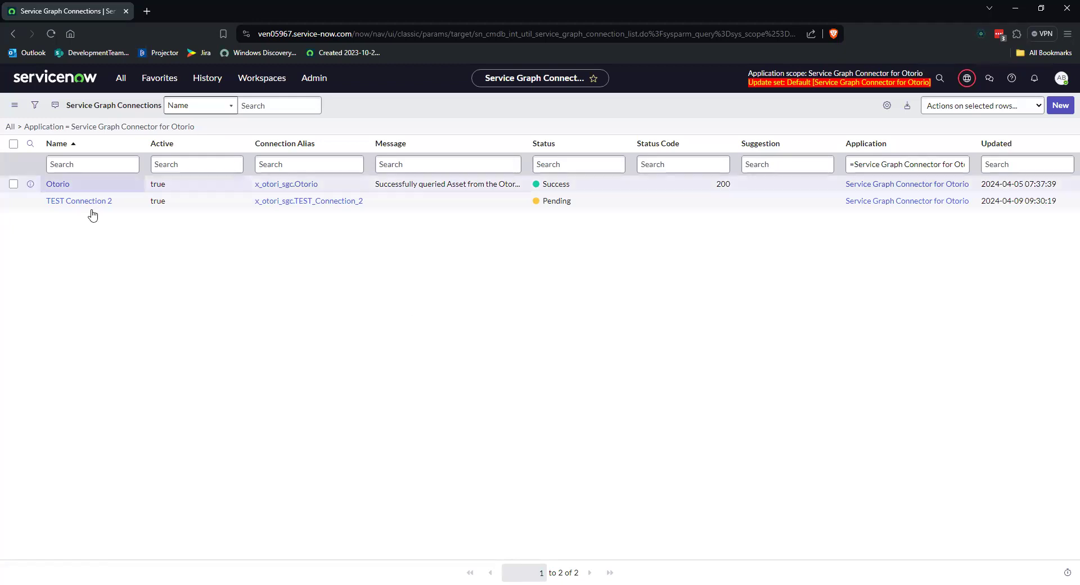
Step: Inspect the Otorio connection record's properties, data sources and scheduled data imports, and return to the connections list
click(58, 184)
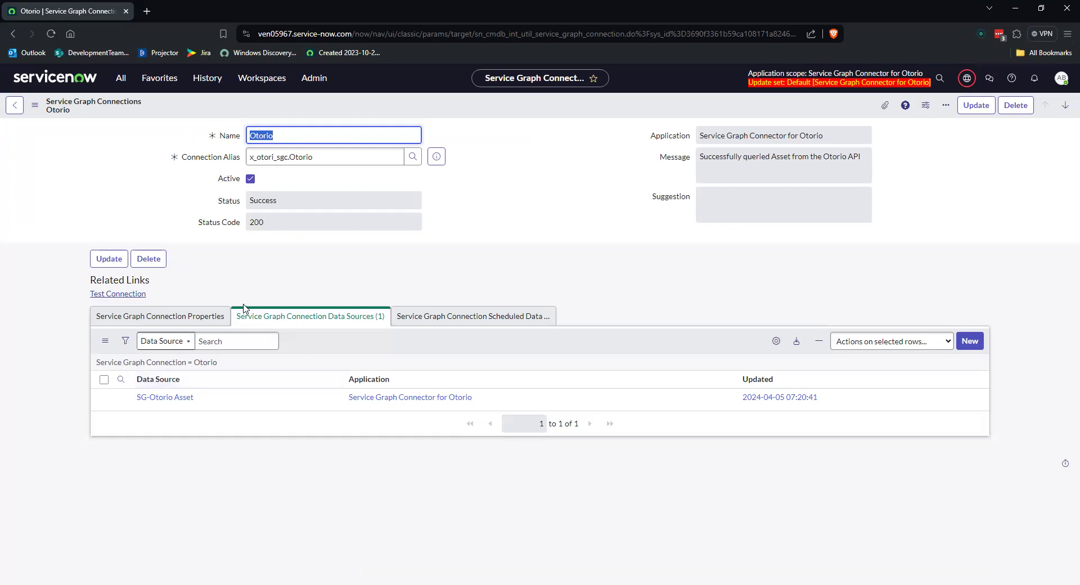
click(196, 317)
click(295, 323)
click(436, 325)
click(368, 322)
click(454, 331)
click(337, 316)
click(507, 316)
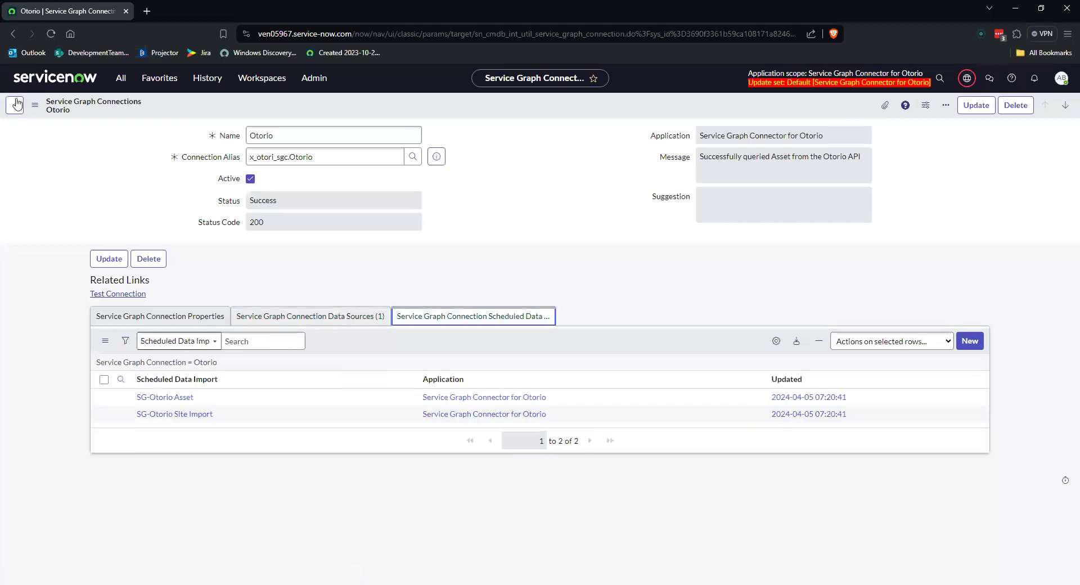
click(12, 33)
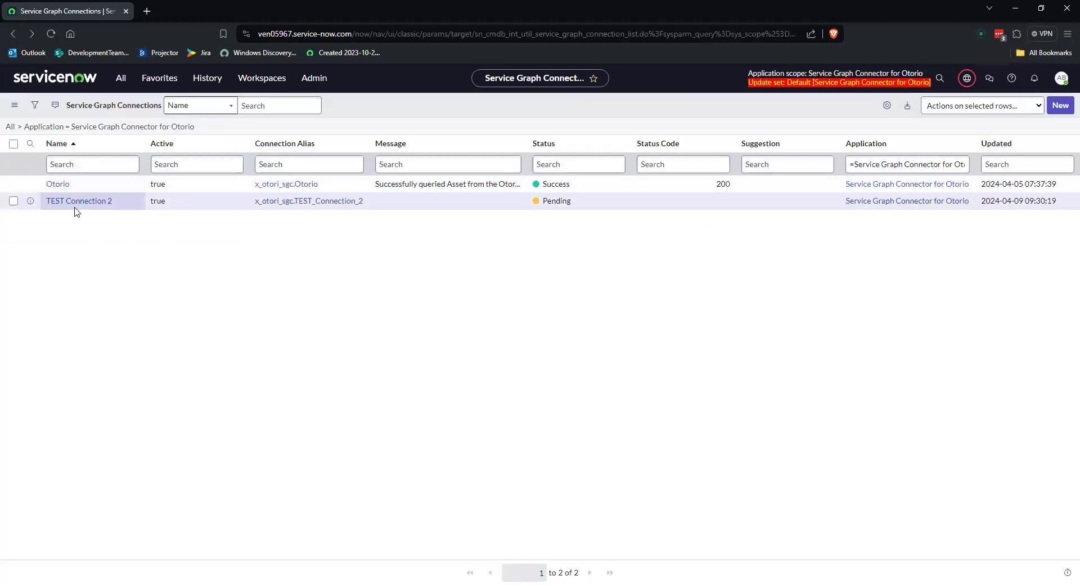
Step: Run the connection test on the TEST Connection 2 record and examine its Message and Status Code fields
click(83, 203)
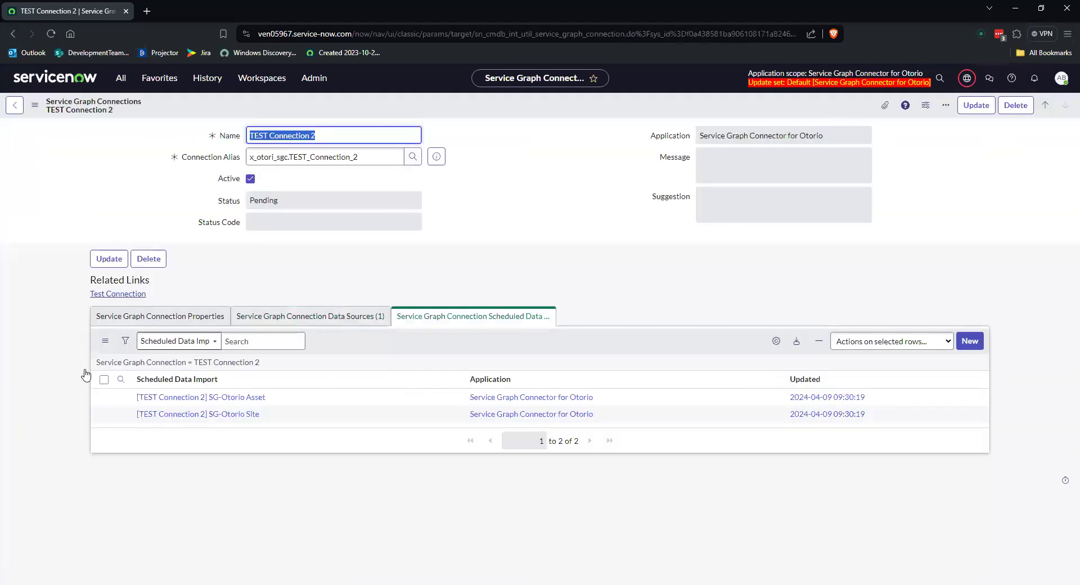
click(744, 268)
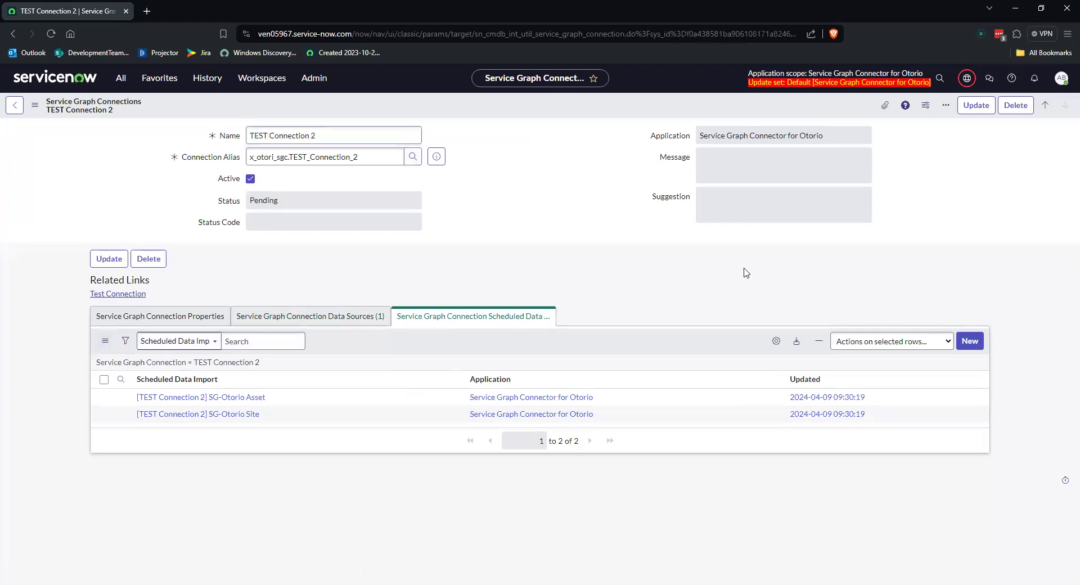
click(126, 295)
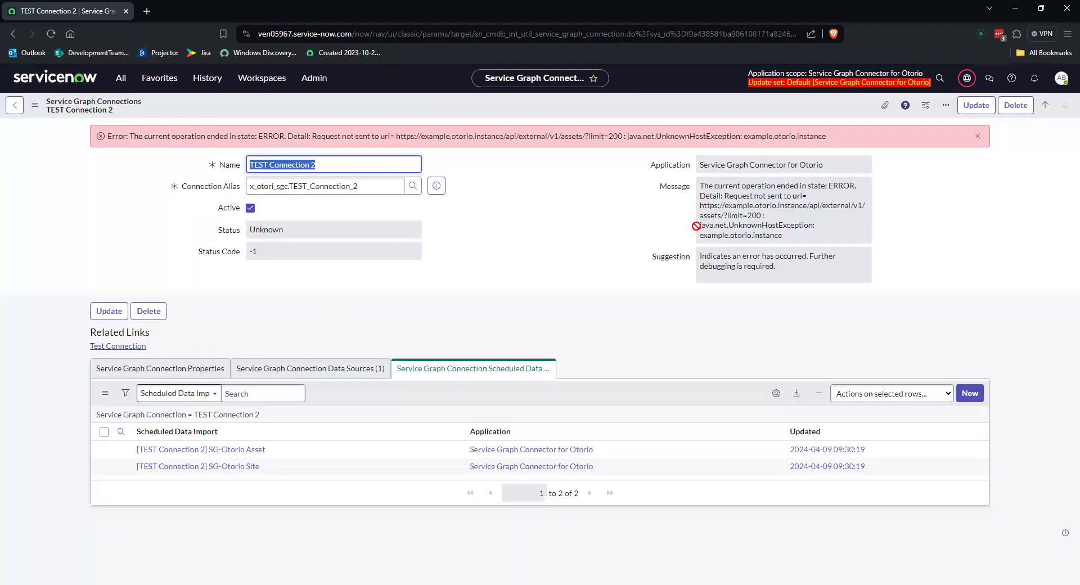
drag(700, 206, 807, 207)
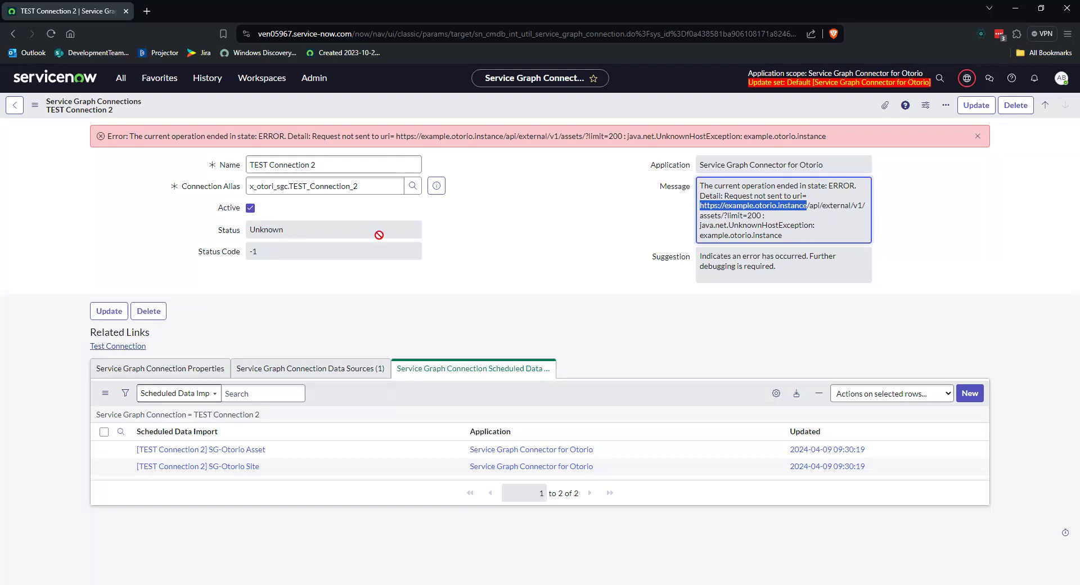
click(371, 249)
click(747, 210)
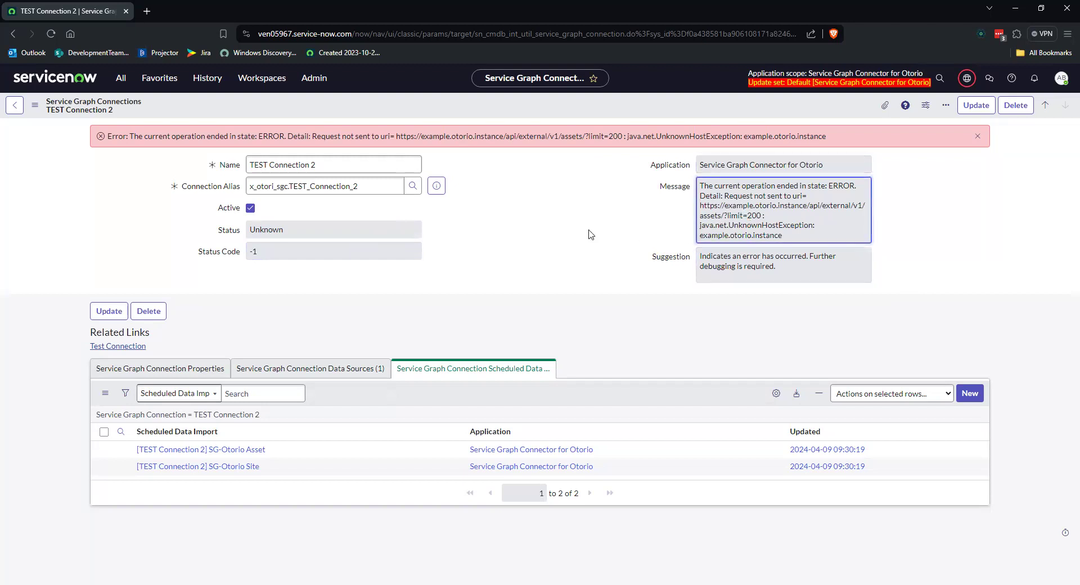
Step: Check the Status field on the Otorio connection record for comparison and return to the Connect tasks in the guided setup
click(1046, 109)
click(481, 193)
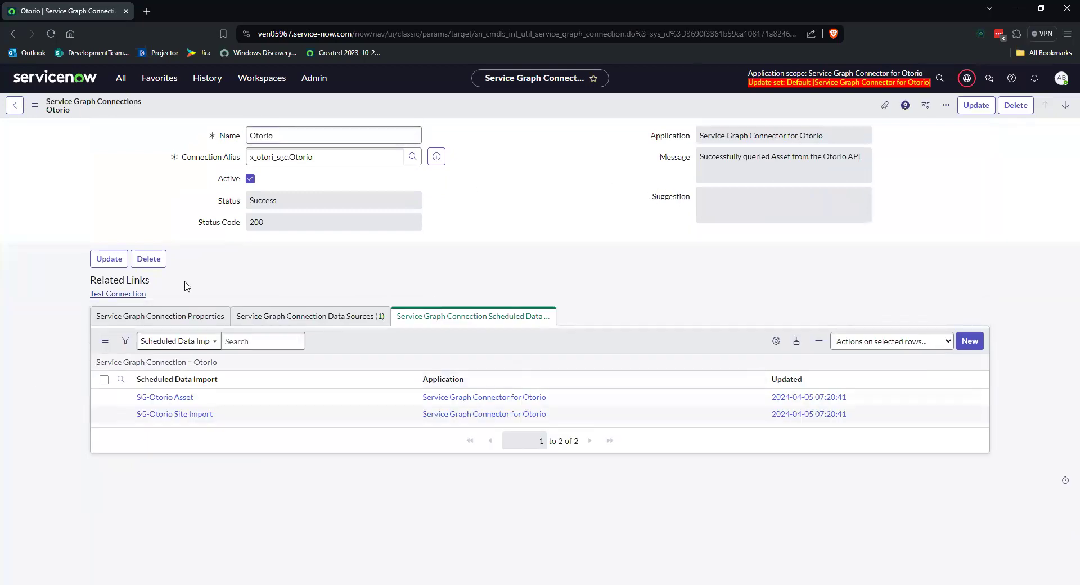
click(320, 204)
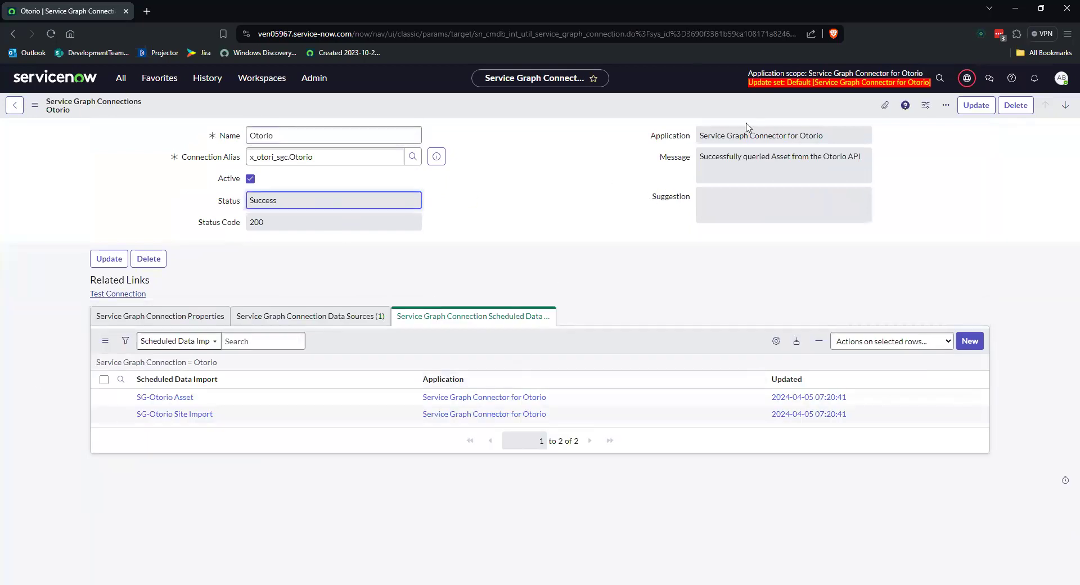
click(13, 37)
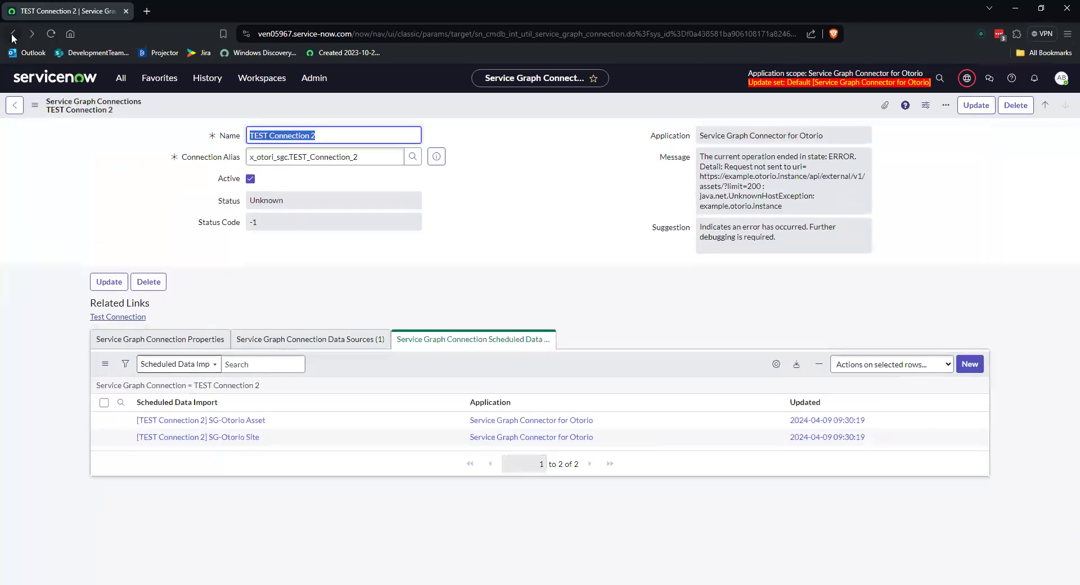
click(13, 37)
click(13, 37)
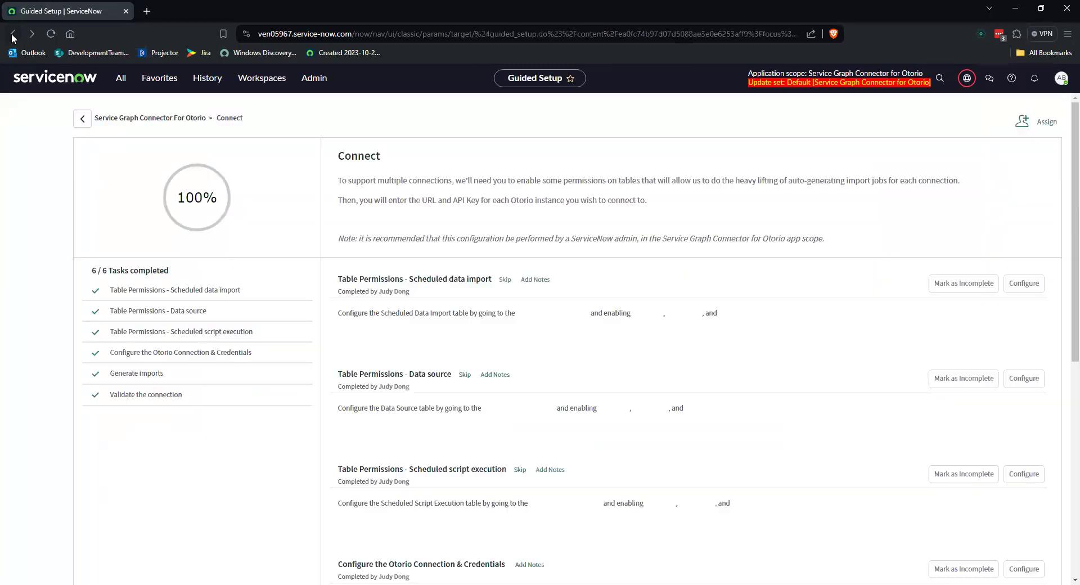
Step: Review the optional Import Otorio Sites section in the guided setup overview and open its Import Sites task
scroll(611, 437, up, 4)
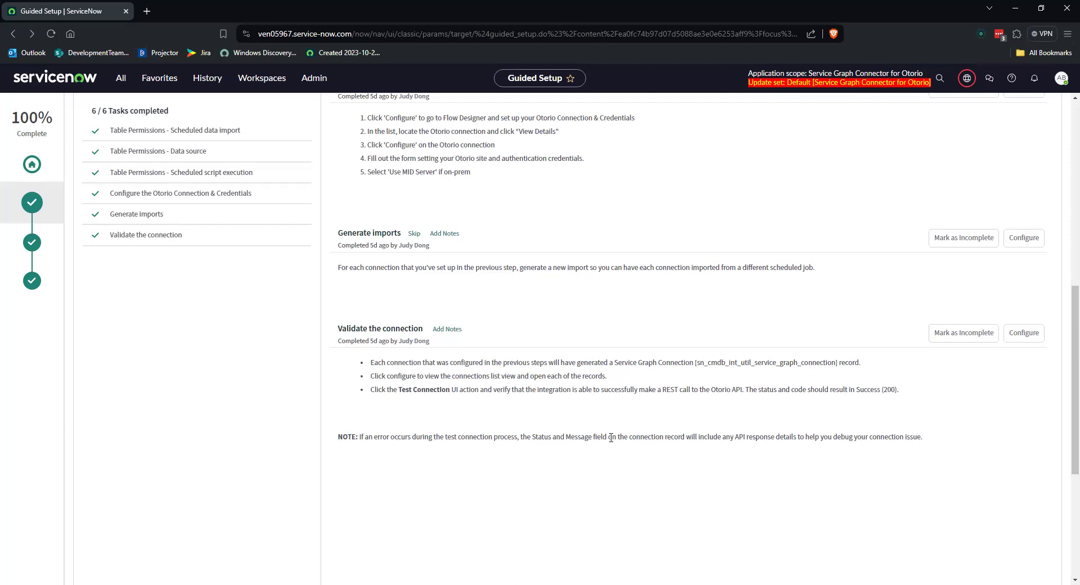
click(32, 242)
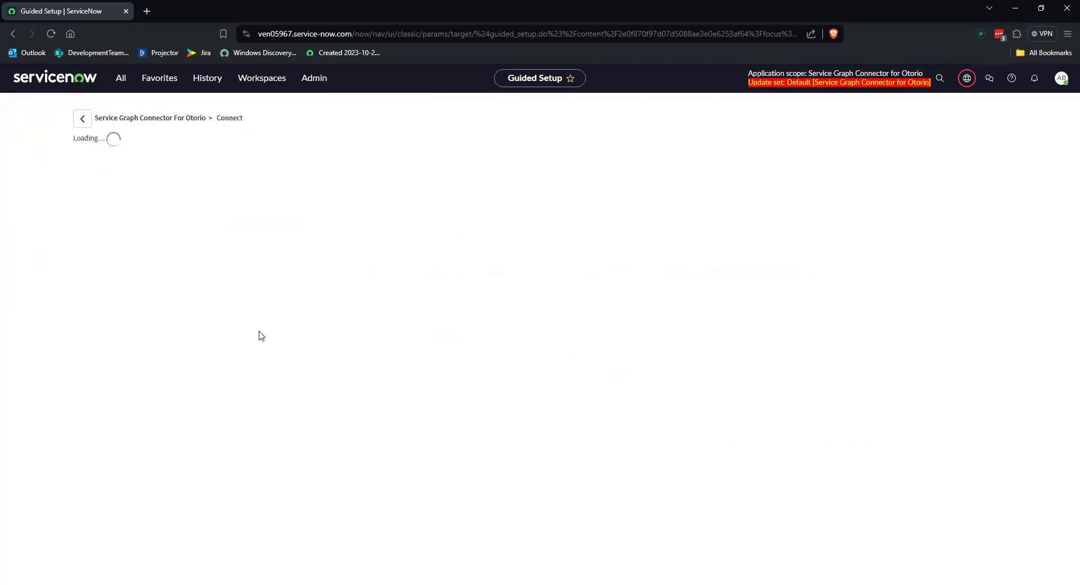
scroll(411, 360, down, 2)
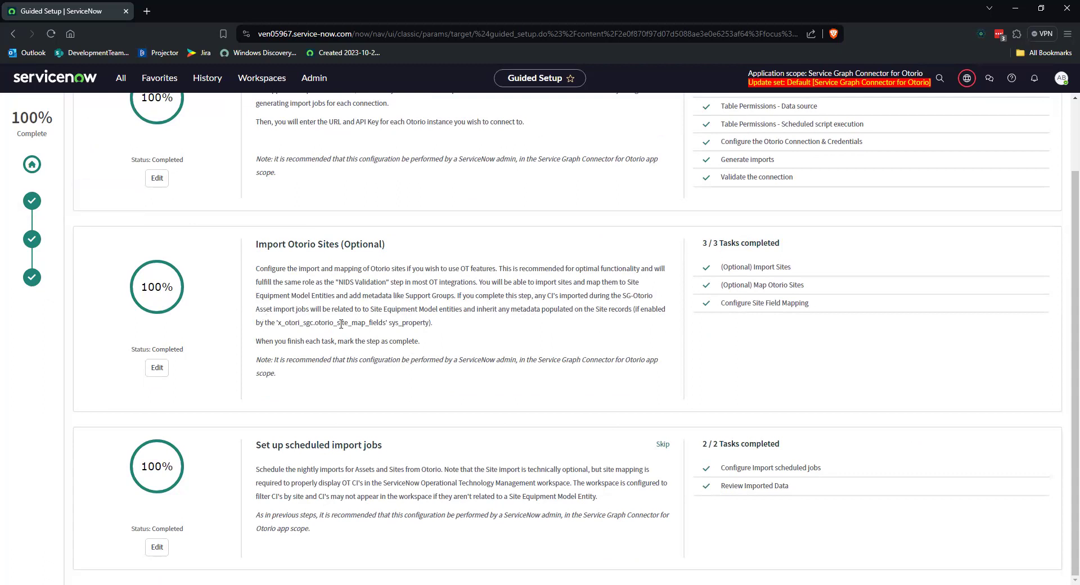
drag(256, 244, 494, 393)
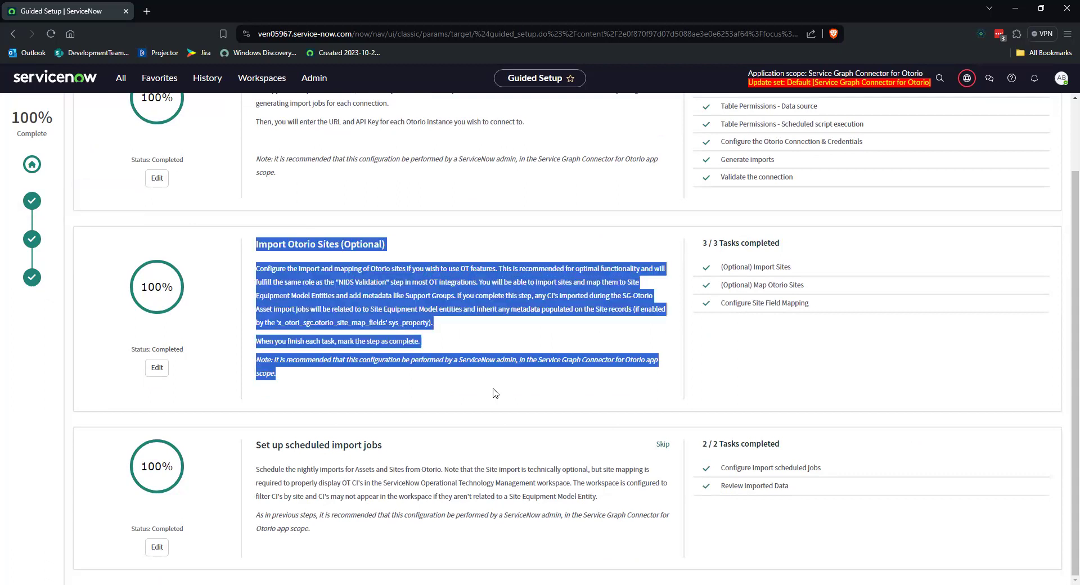
click(494, 389)
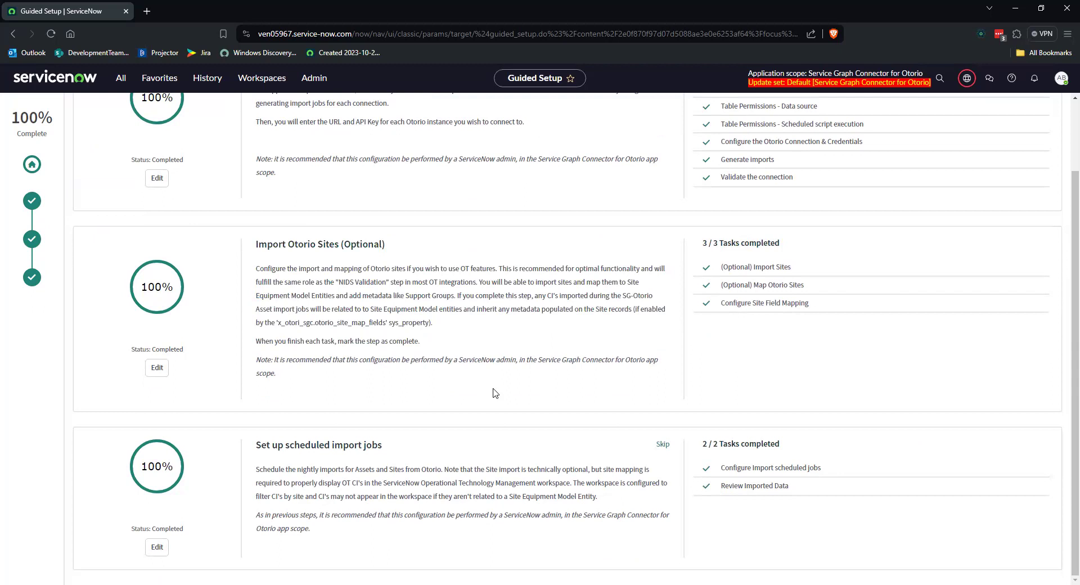
click(727, 270)
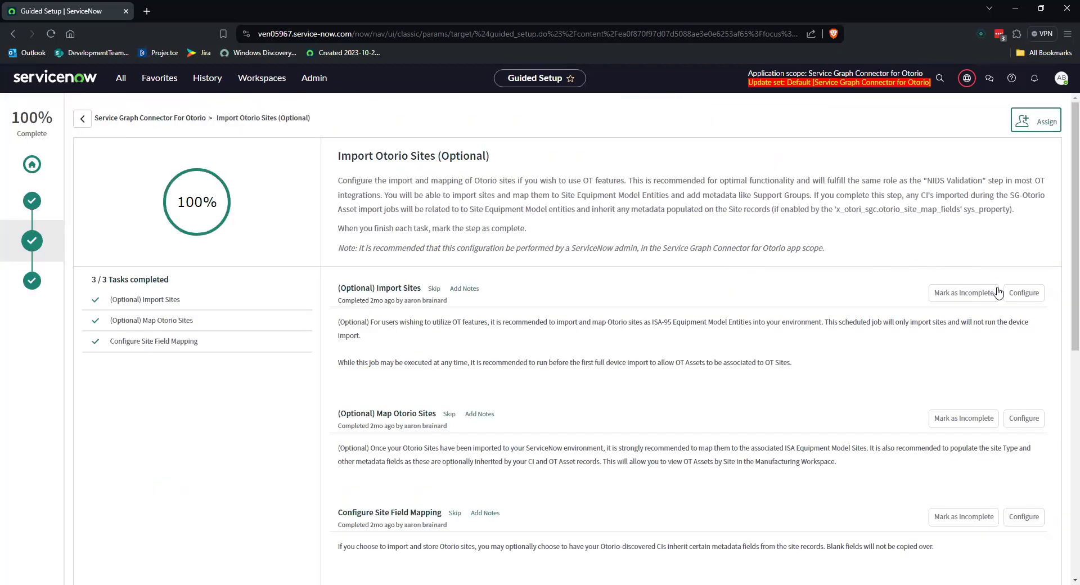
Step: Open the Import Sites configuration and inspect the script of the SG-Otorio Site Import scheduled job
click(1021, 293)
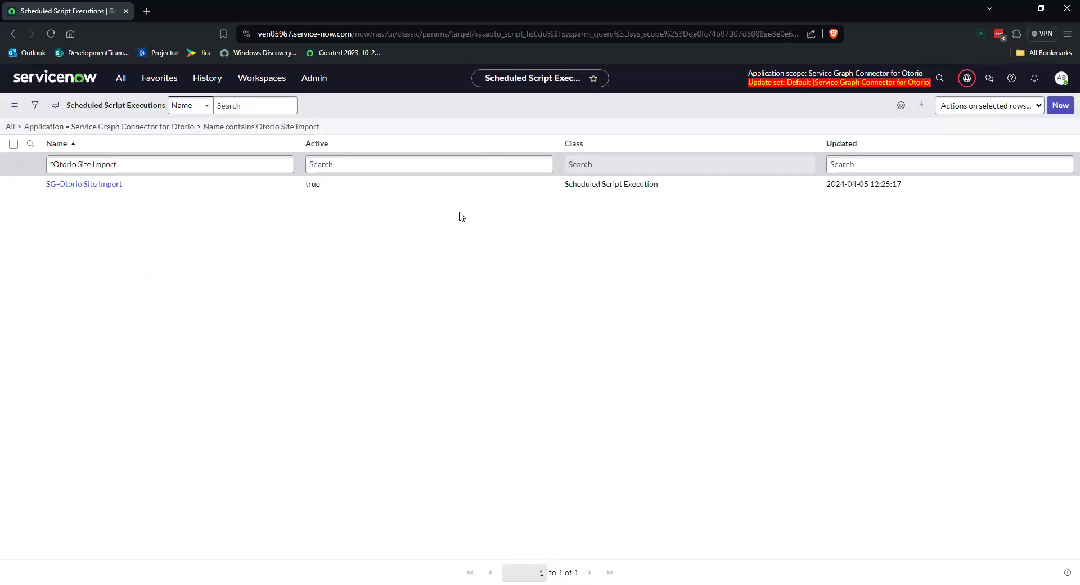
click(83, 184)
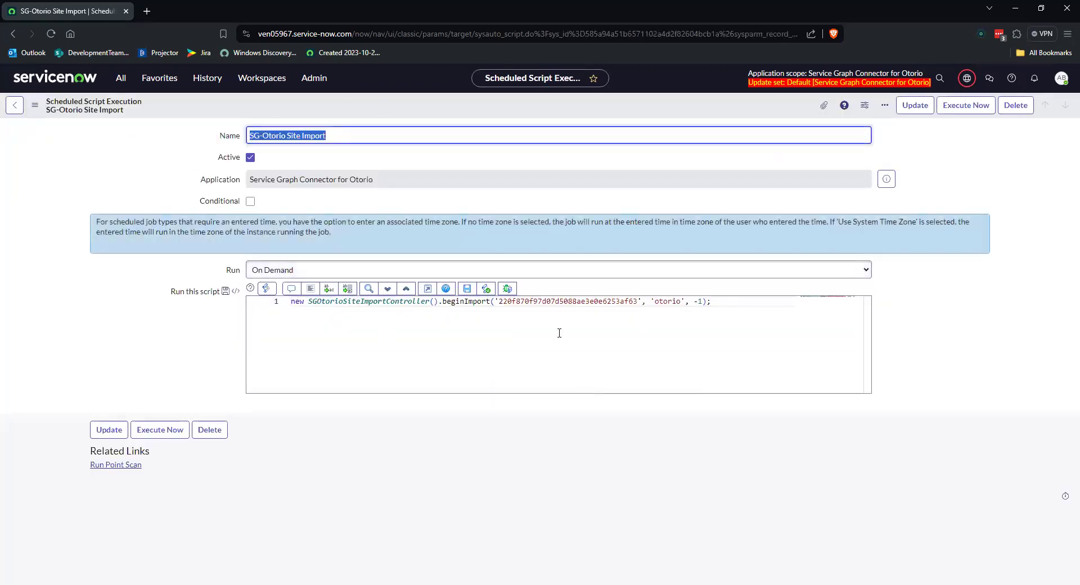
click(787, 304)
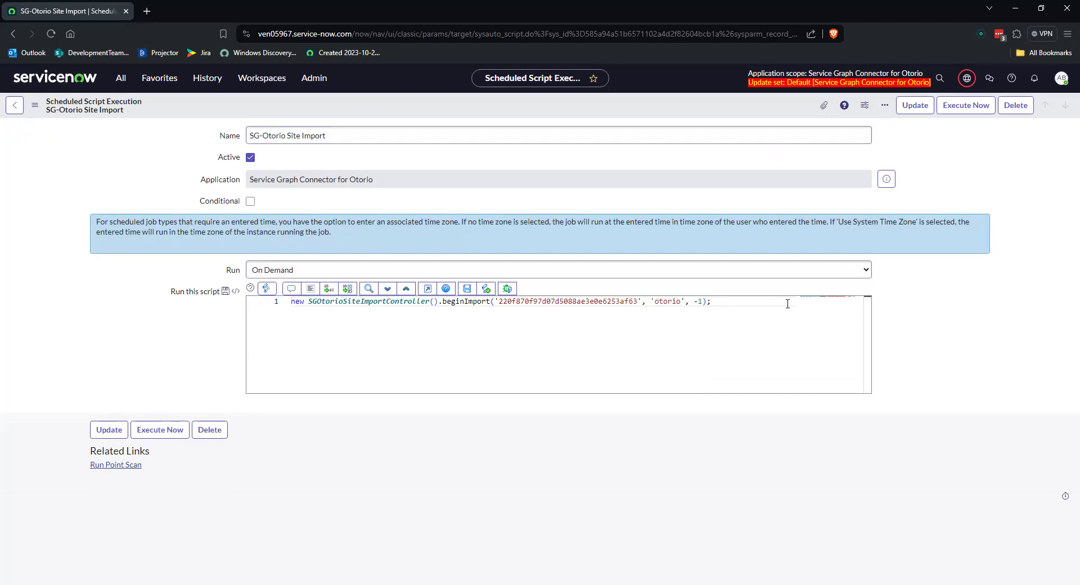
Step: Return to the Import Otorio Sites tasks, open the Map Otorio Sites configuration and check the ISA Equipment Model Site mapped to Site
click(14, 34)
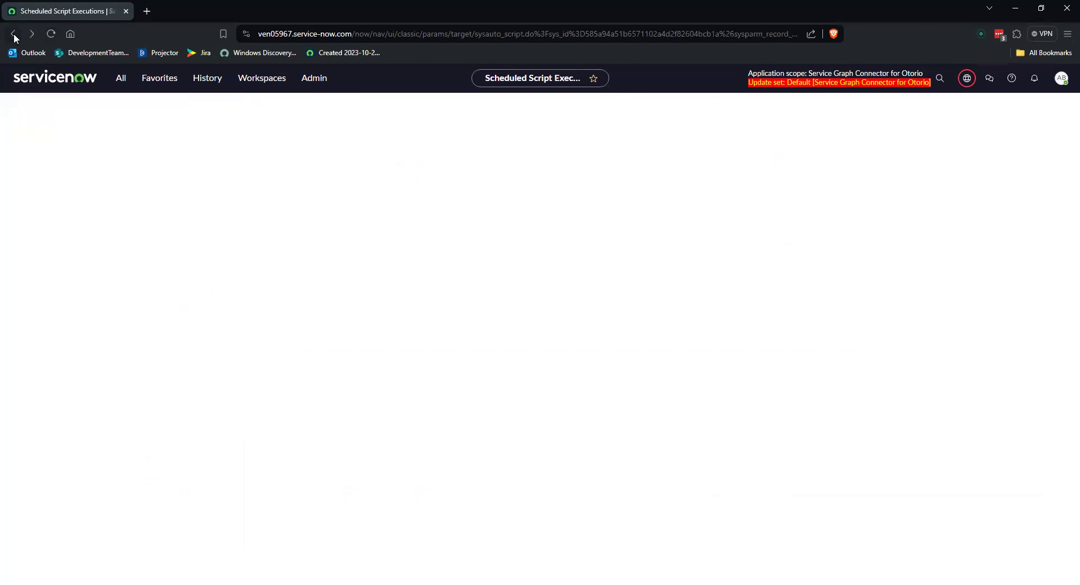
click(13, 35)
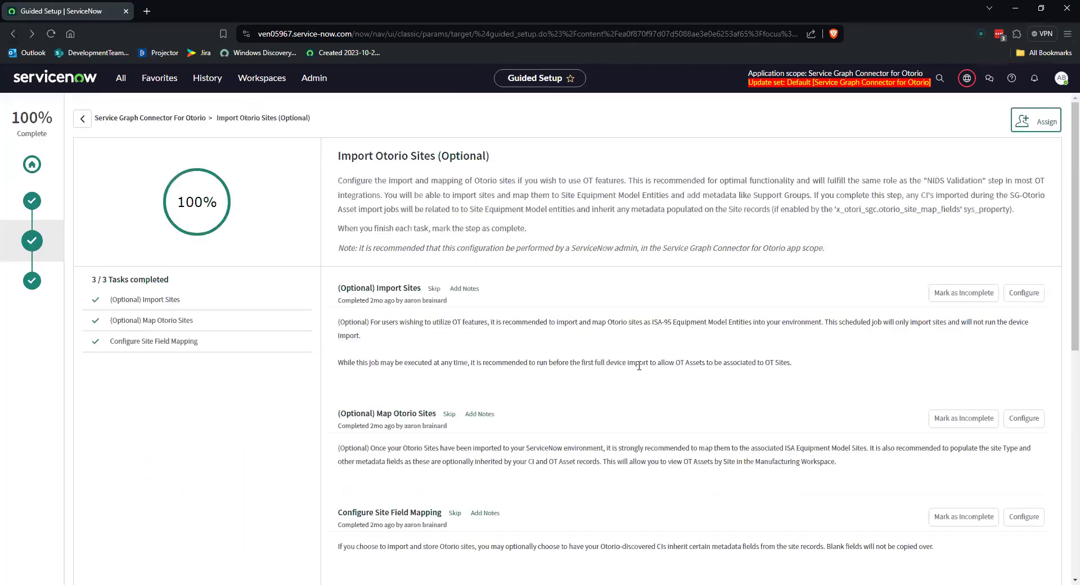
scroll(605, 337, down, 1)
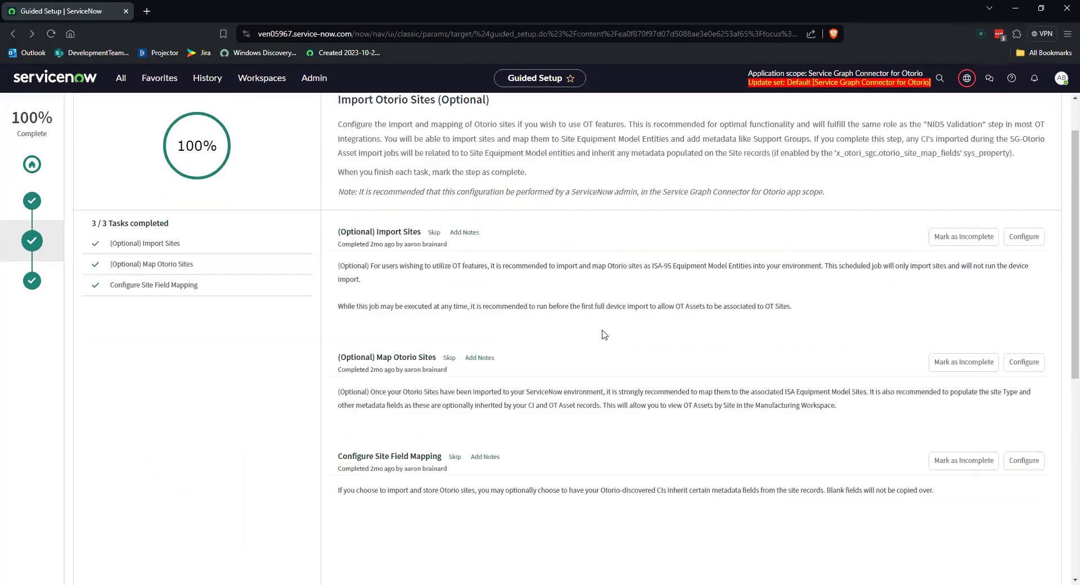
click(1024, 362)
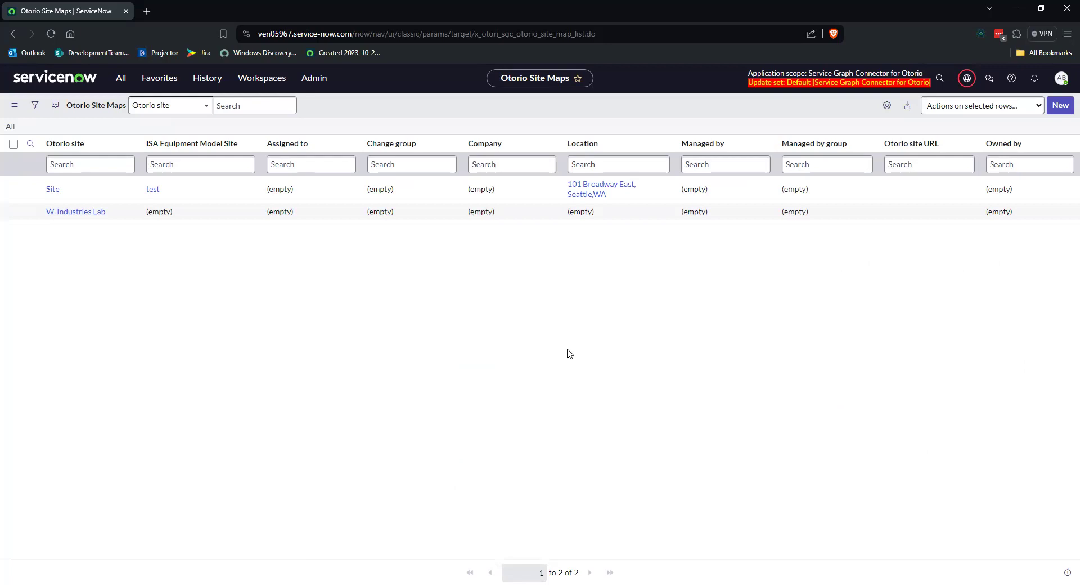
double_click(186, 189)
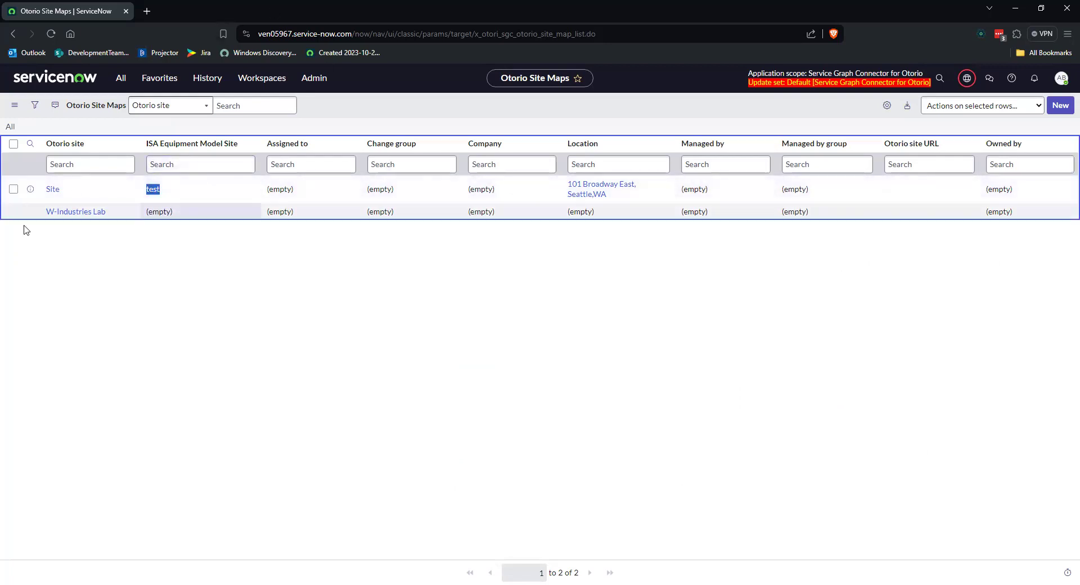
Step: Open the Otorio site map record Site, examine its ID and ISA Equipment Model Site fields, and open the linked equipment model entity
click(52, 189)
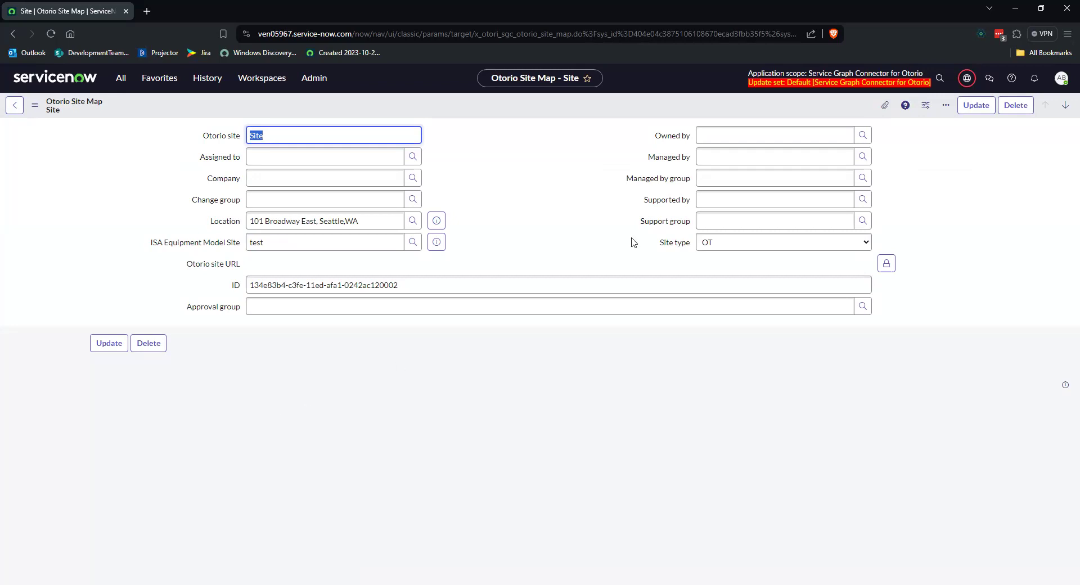
drag(419, 284, 150, 292)
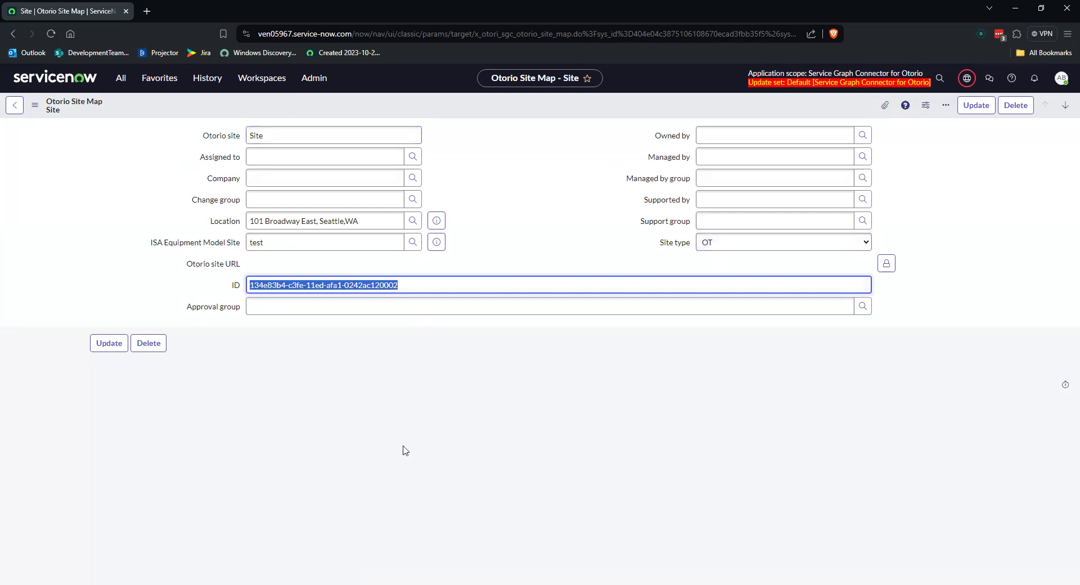
drag(144, 250, 236, 245)
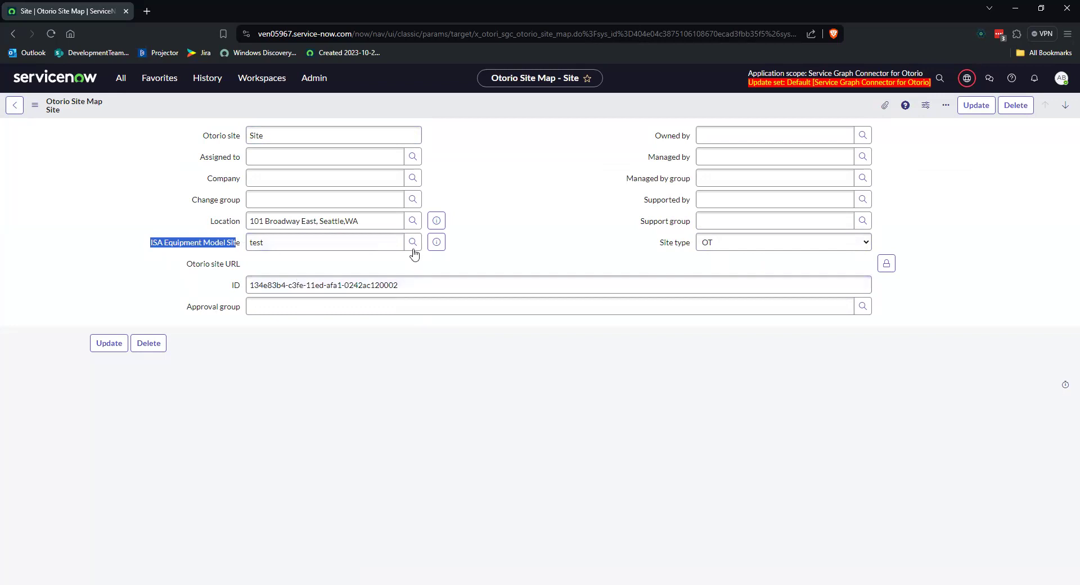
click(438, 244)
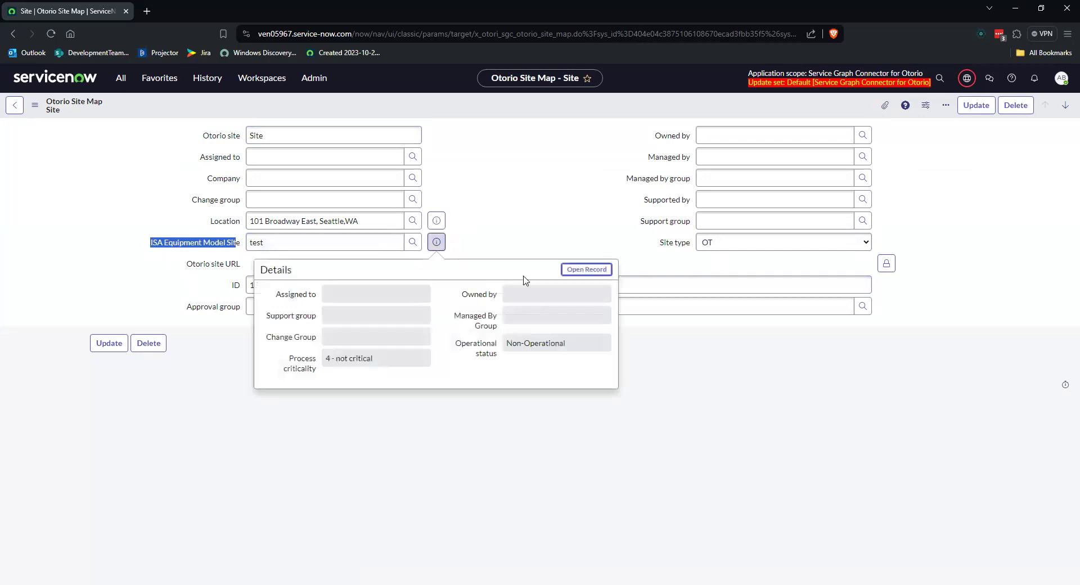
click(586, 269)
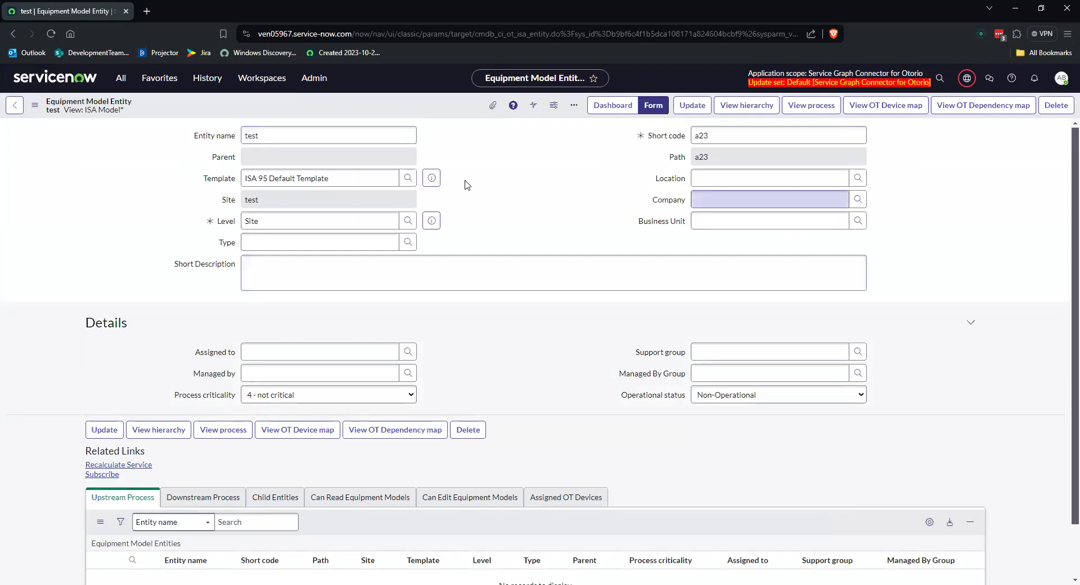
Step: Return to the Site map record and examine its Location, Support group, Company, ISA Equipment Model Site and ID fields
click(11, 35)
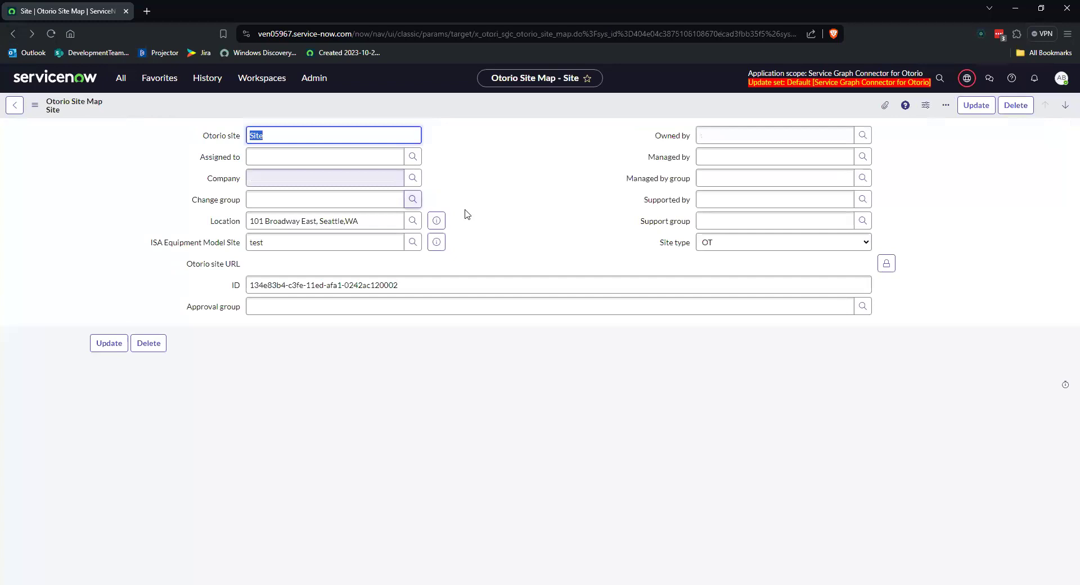
drag(329, 244, 117, 259)
click(99, 224)
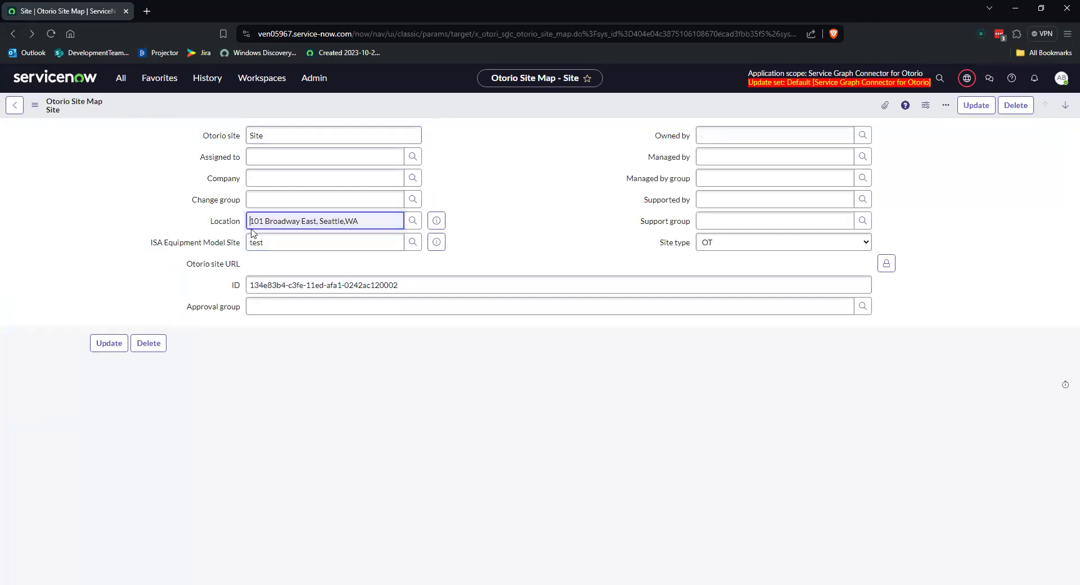
drag(373, 222, 168, 212)
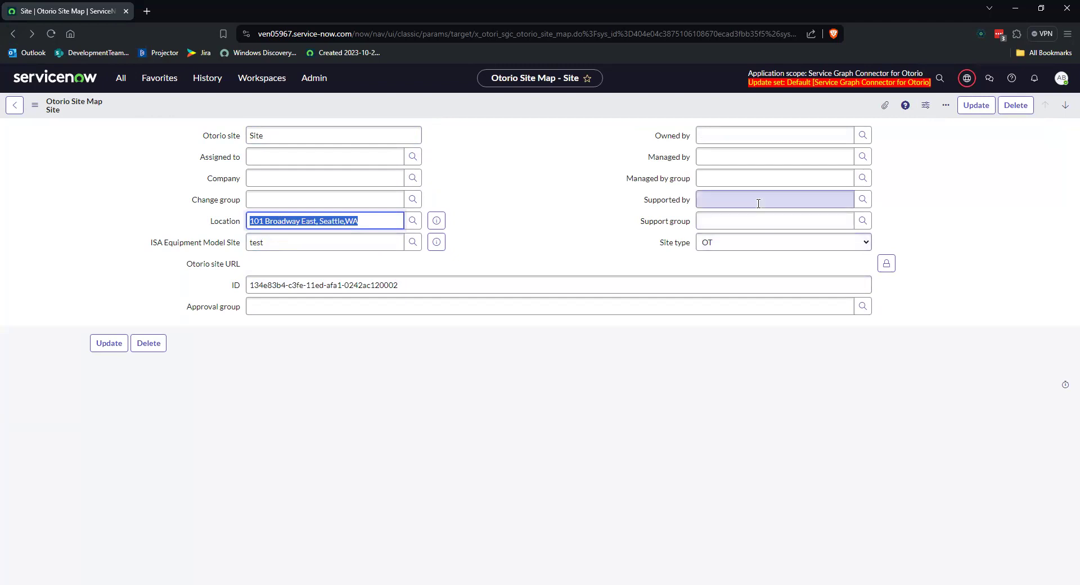
click(739, 219)
click(298, 177)
click(555, 193)
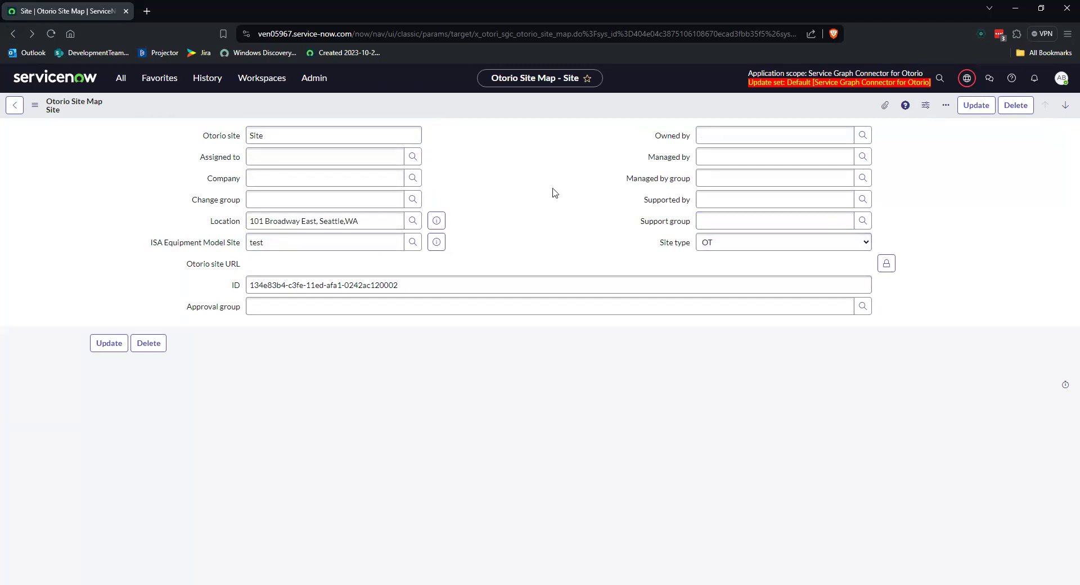
drag(387, 222, 213, 222)
drag(288, 245, 214, 252)
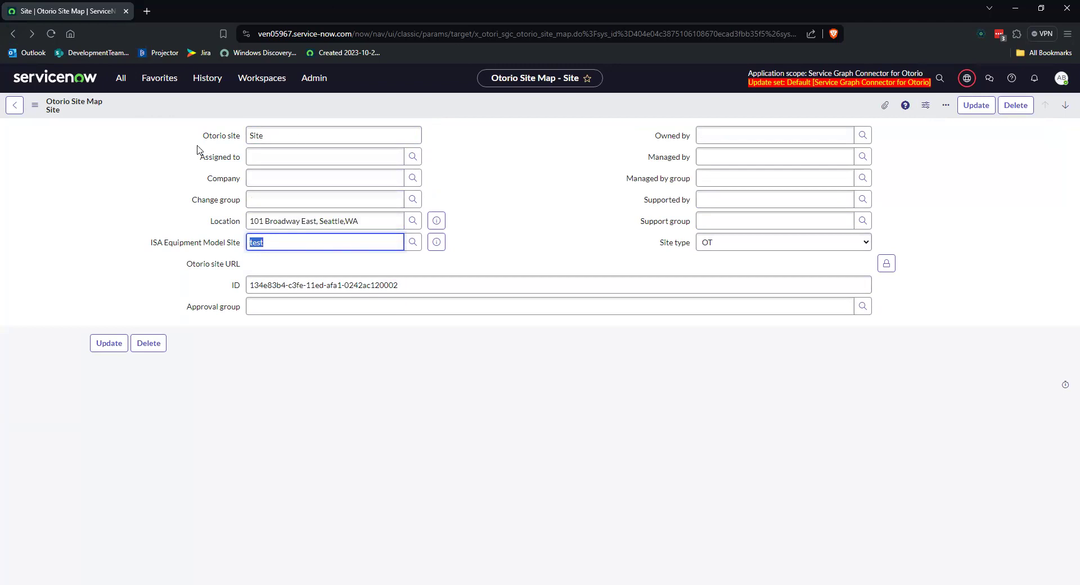
drag(434, 280, 166, 288)
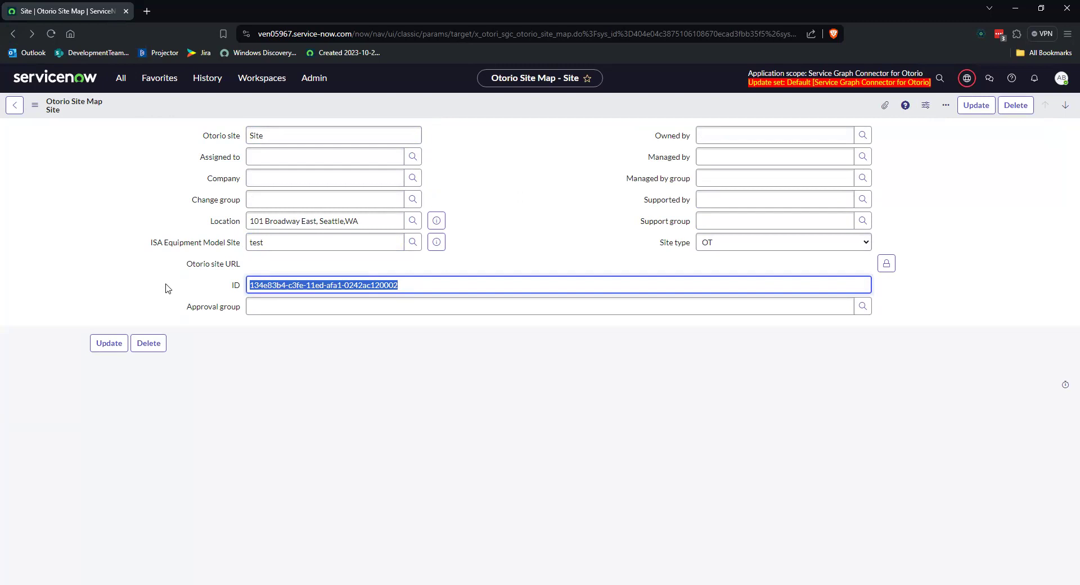
Step: Return to the Import Otorio Sites tasks and read the Configure Site Field Mapping description
click(10, 35)
click(12, 34)
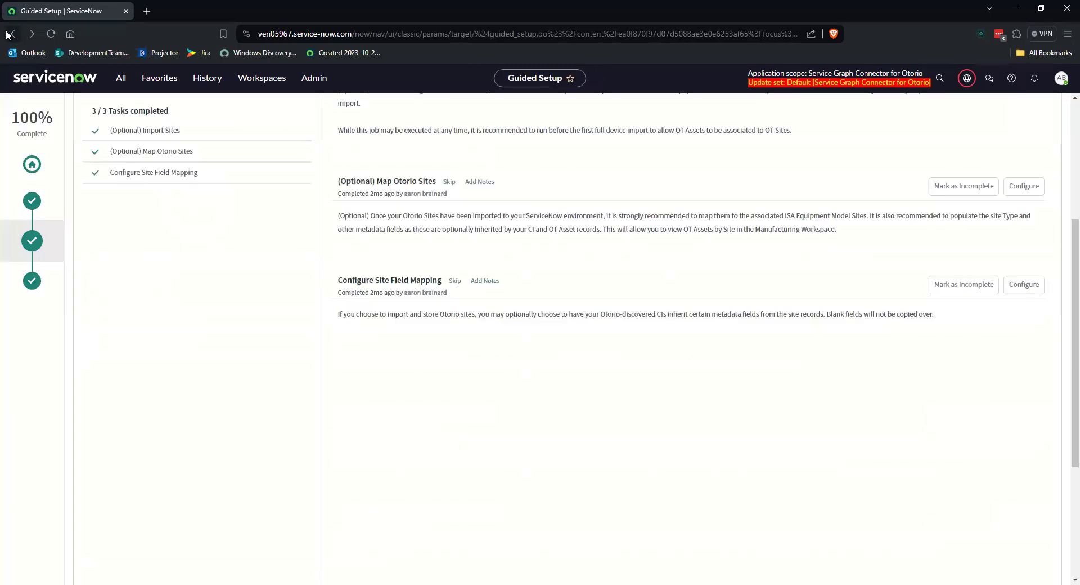
scroll(559, 289, up, 1)
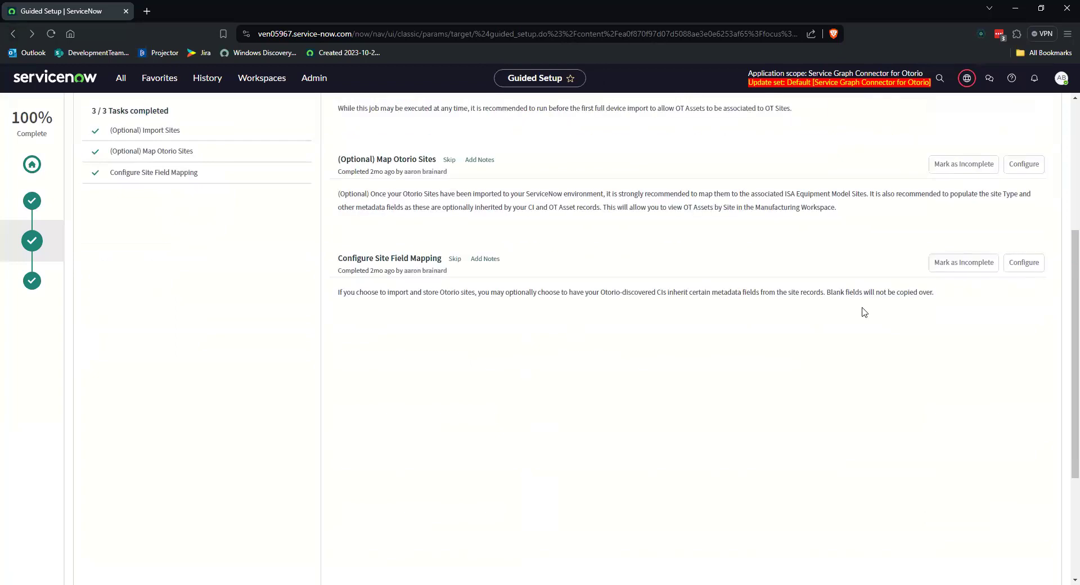
drag(330, 260, 962, 333)
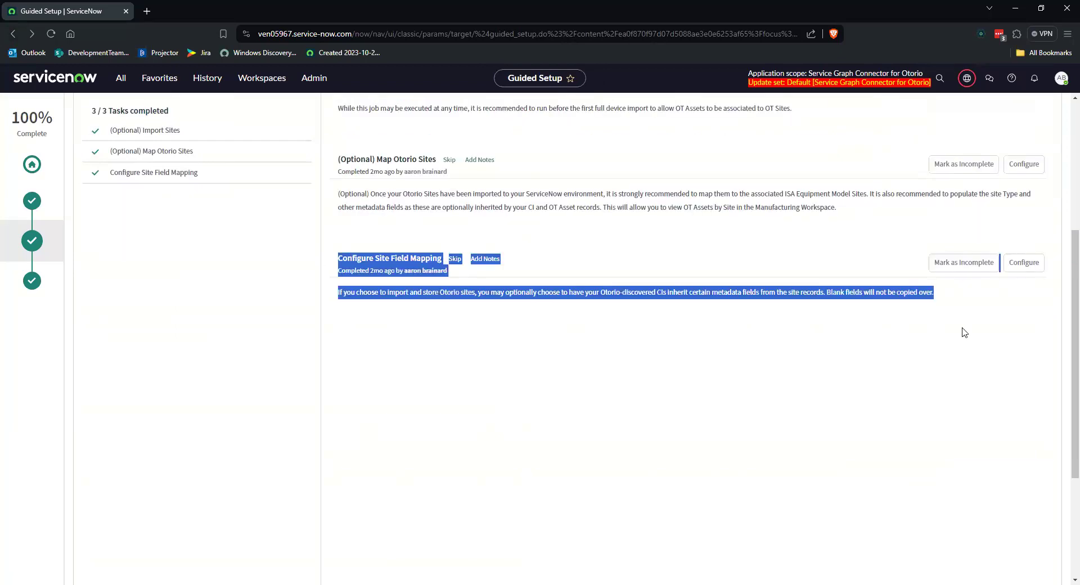
scroll(680, 273, up, 1)
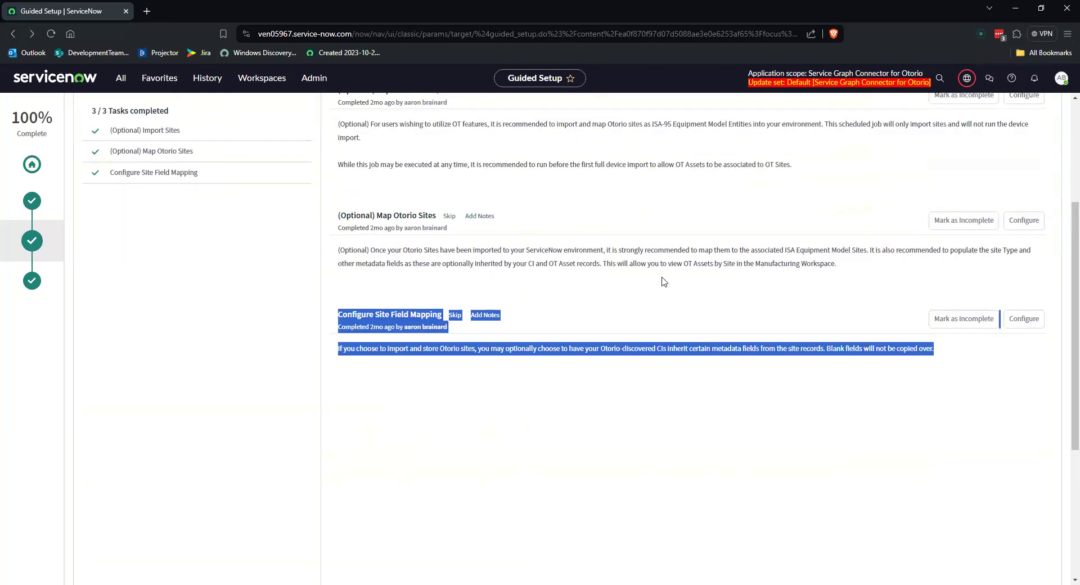
Step: Open the Configure Site Field Mapping configuration and inspect the location and equipment_model_entity entries in the otorio_site_map_fields value
click(1021, 324)
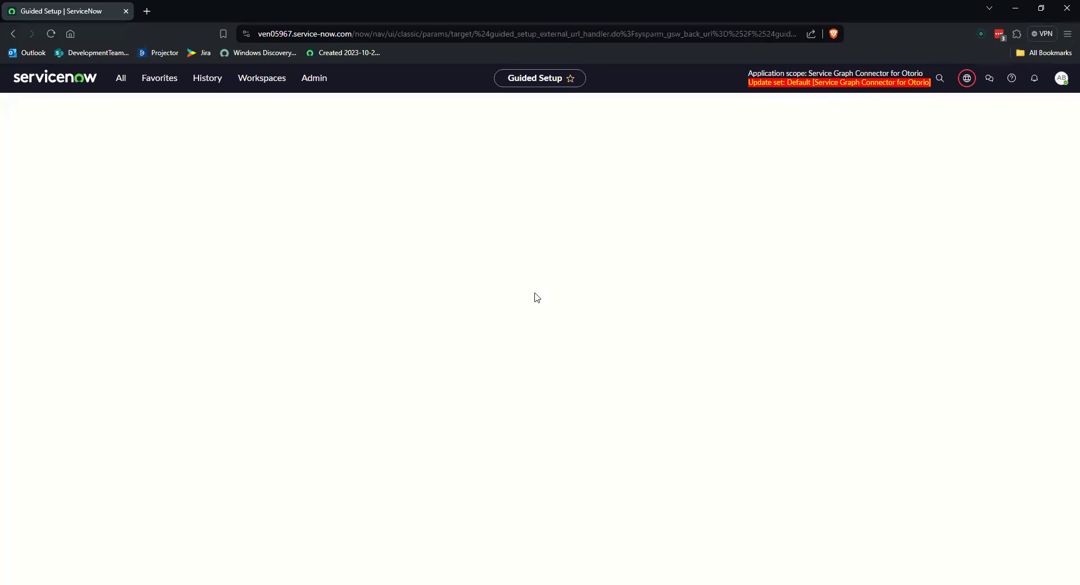
click(513, 368)
key(BackSpace)
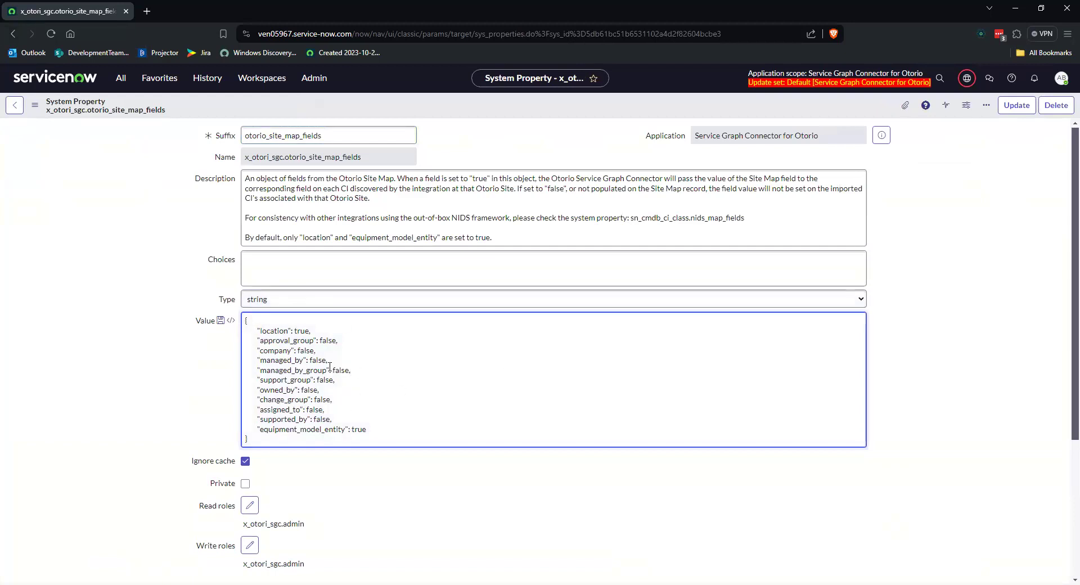
drag(311, 330, 212, 334)
drag(369, 429, 176, 436)
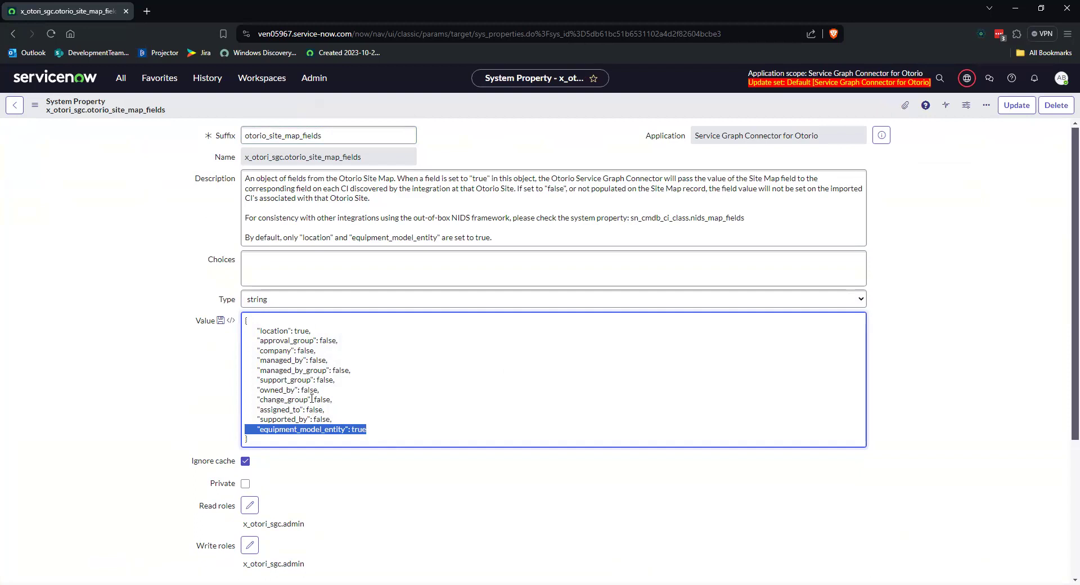
Step: Try setting support_group to true in the otorio_site_map_fields value and undo the edit
drag(316, 380, 335, 378)
text(ture)
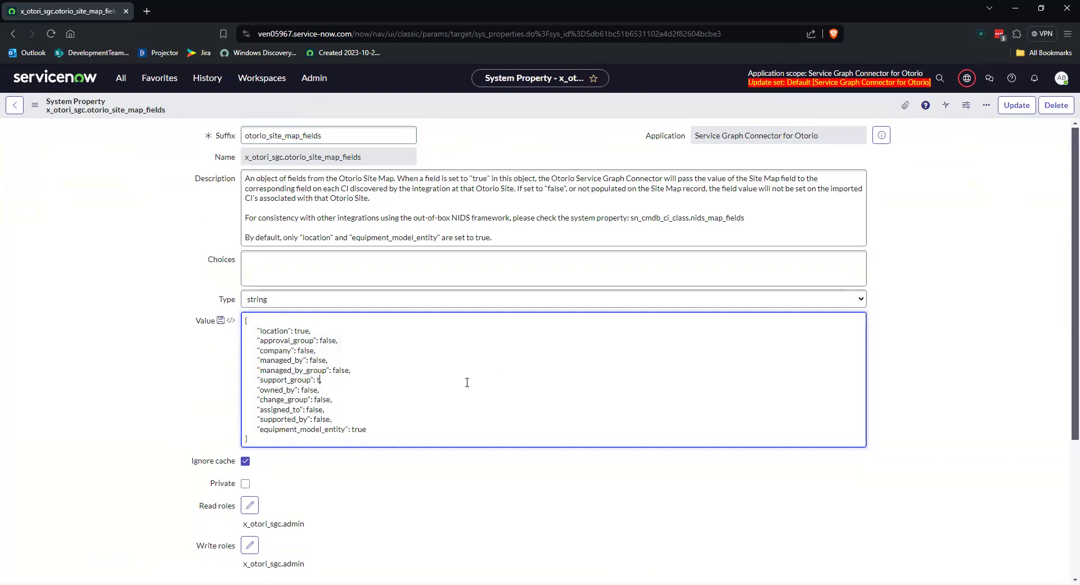
key(BackSpace)
key(BackSpace)
key(BackSpace)
text(rue)
key(BackSpace)
key(ctrl+z)
click(456, 400)
Step: Go back to the guided setup and open the Configure Import scheduled jobs task under Set up scheduled import jobs
click(13, 35)
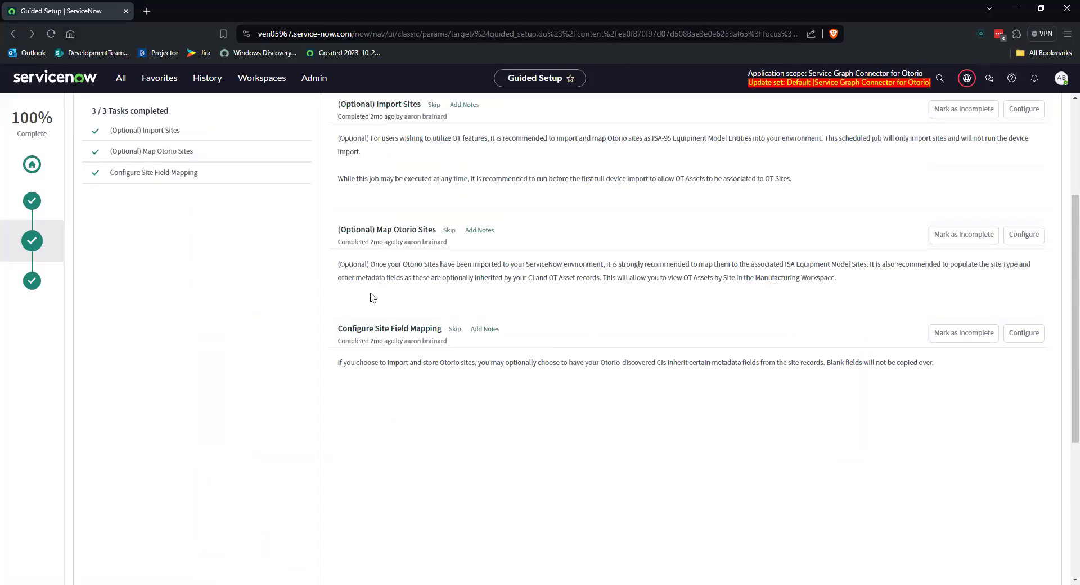
click(30, 282)
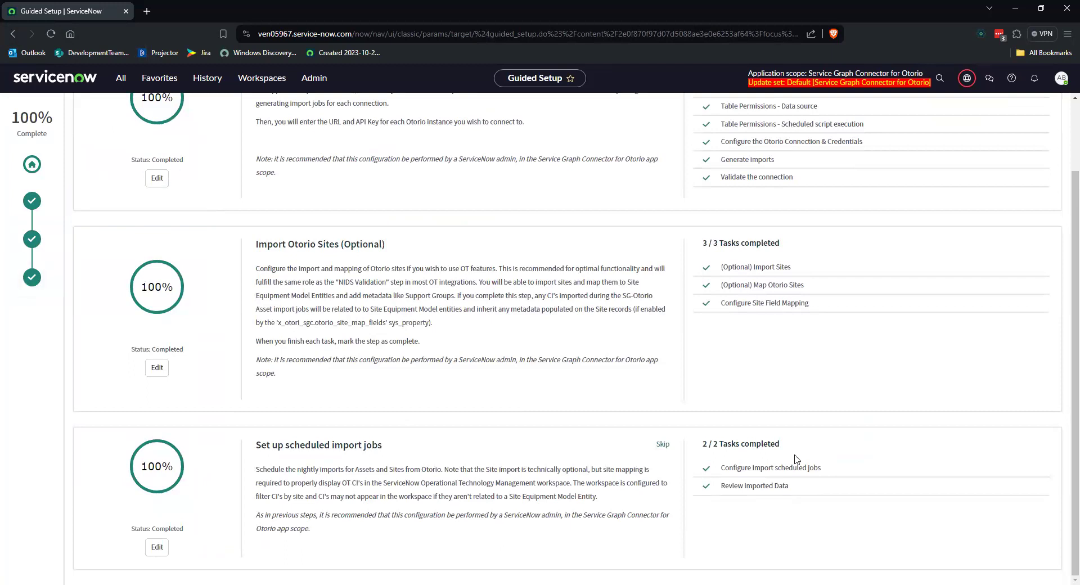
click(783, 469)
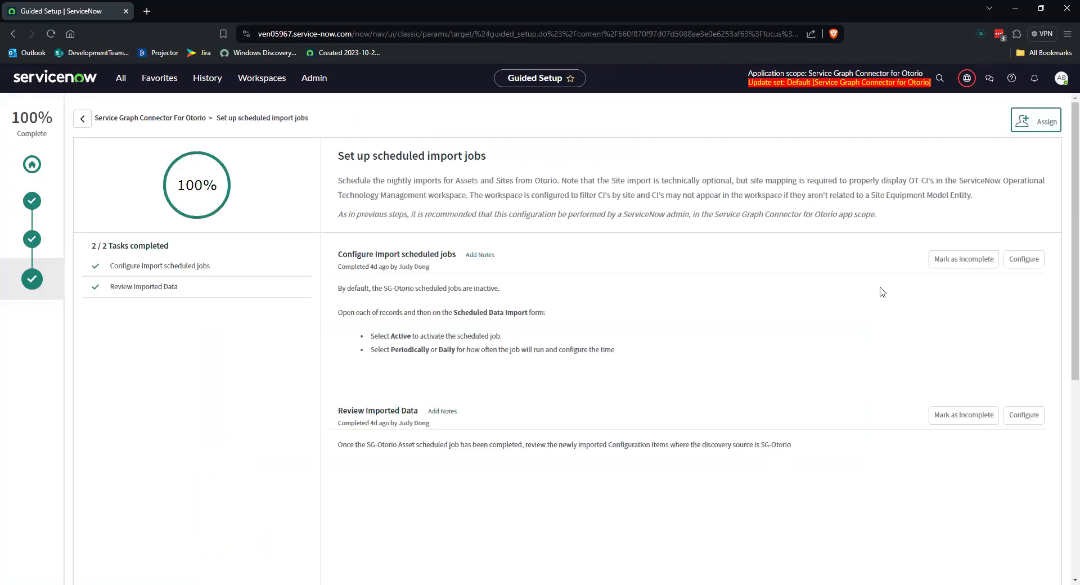
Step: Open the scheduled jobs configuration and inspect the run schedule of the SG-Otorio Asset scheduled data import
click(1024, 261)
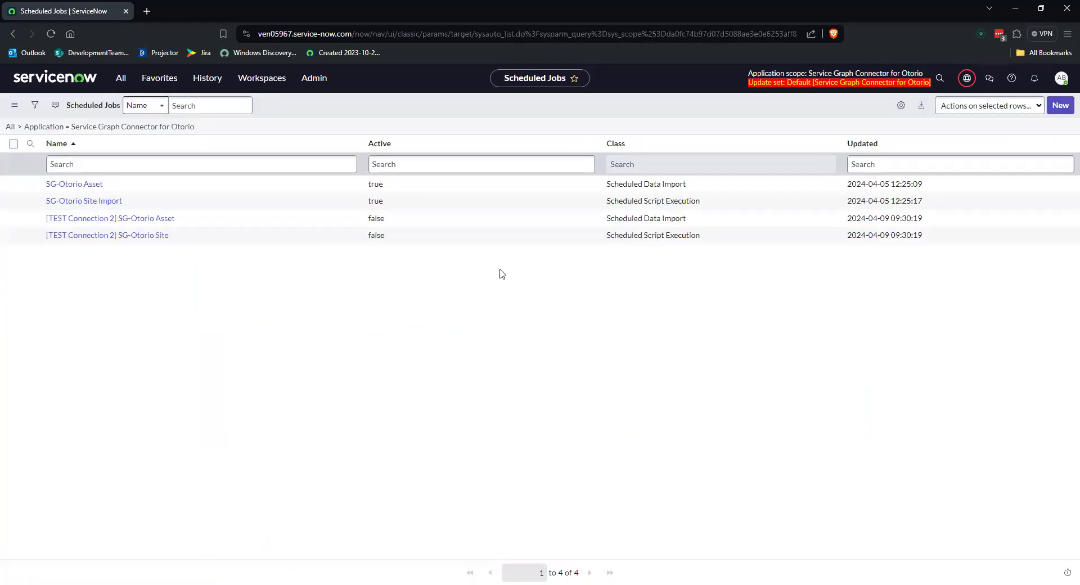
click(79, 185)
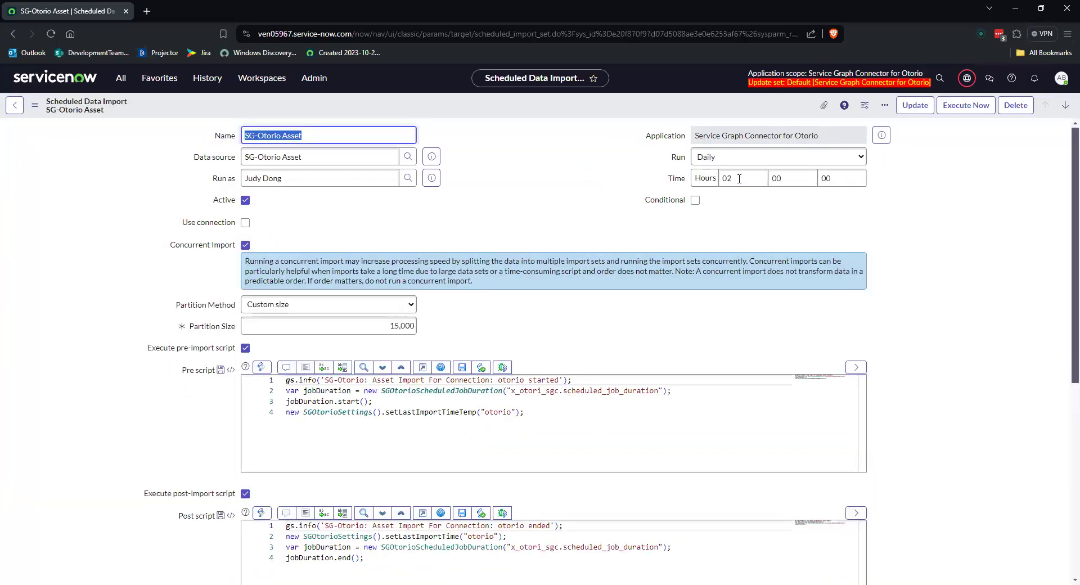
click(578, 223)
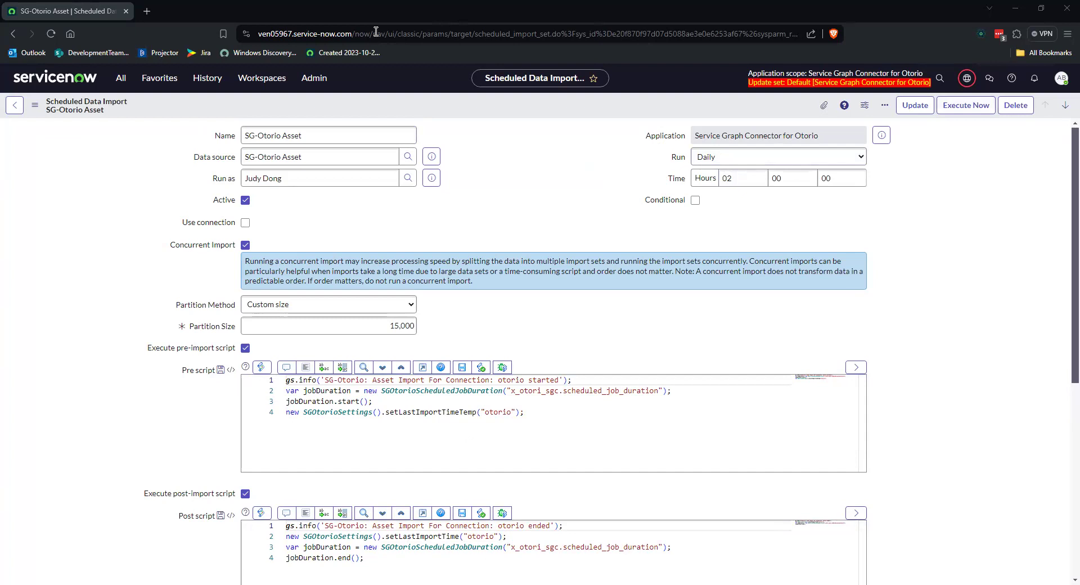
Step: Open the CMDB Integrations Dashboard from the favorites and drill into the Total Imports executions
click(161, 83)
click(99, 133)
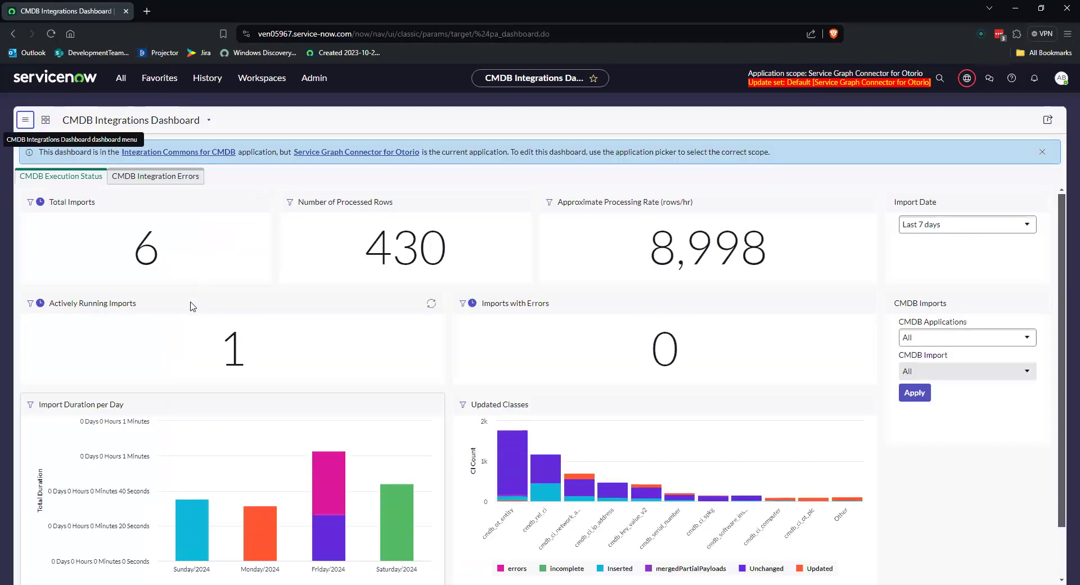
click(144, 257)
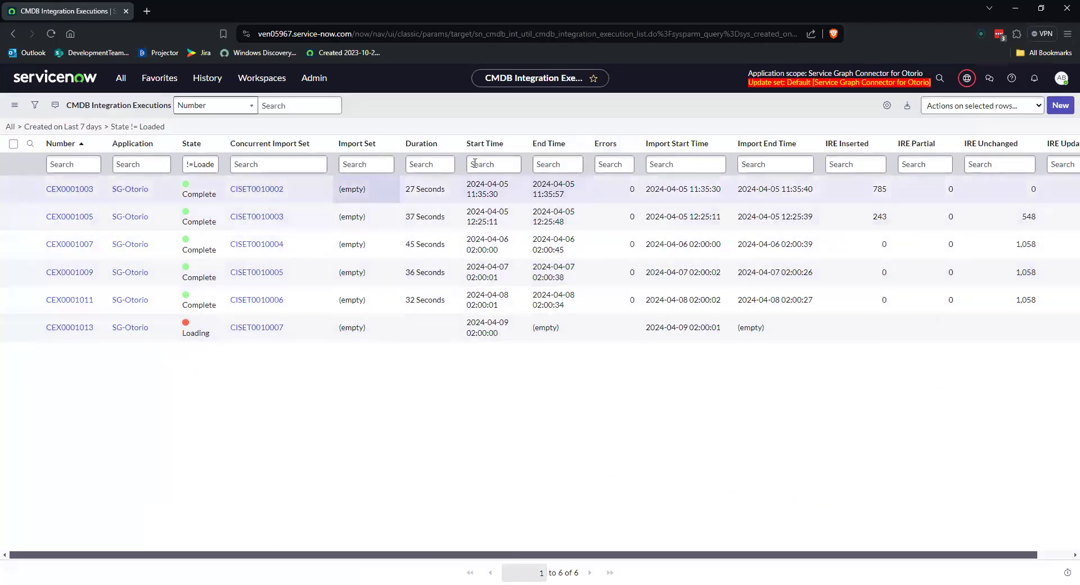
Step: Sort the CMDB integration executions by Start Time in descending order and open execution CEX0001011 to examine its details
click(515, 143)
click(526, 162)
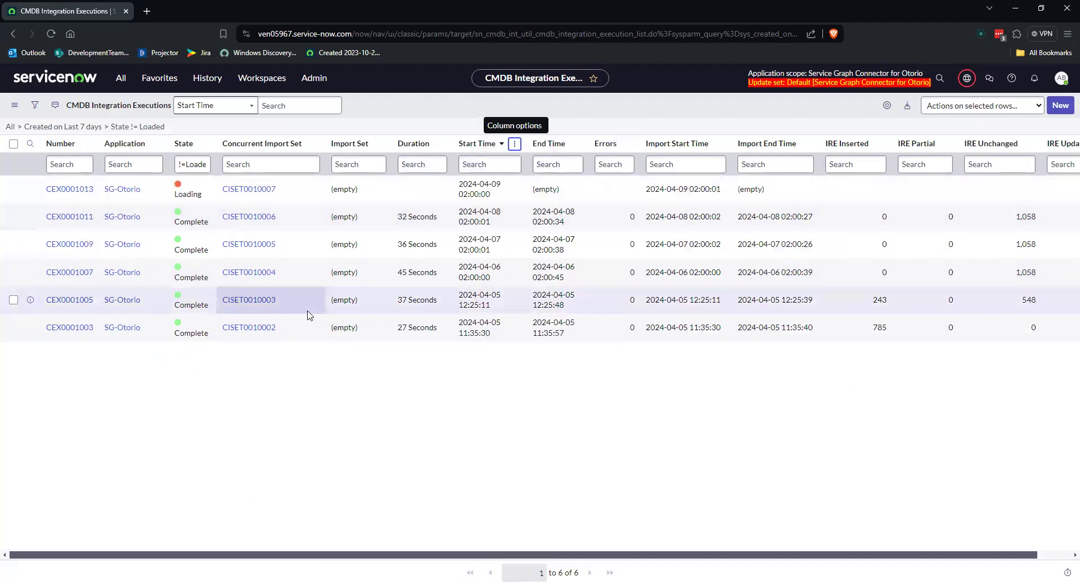
click(71, 215)
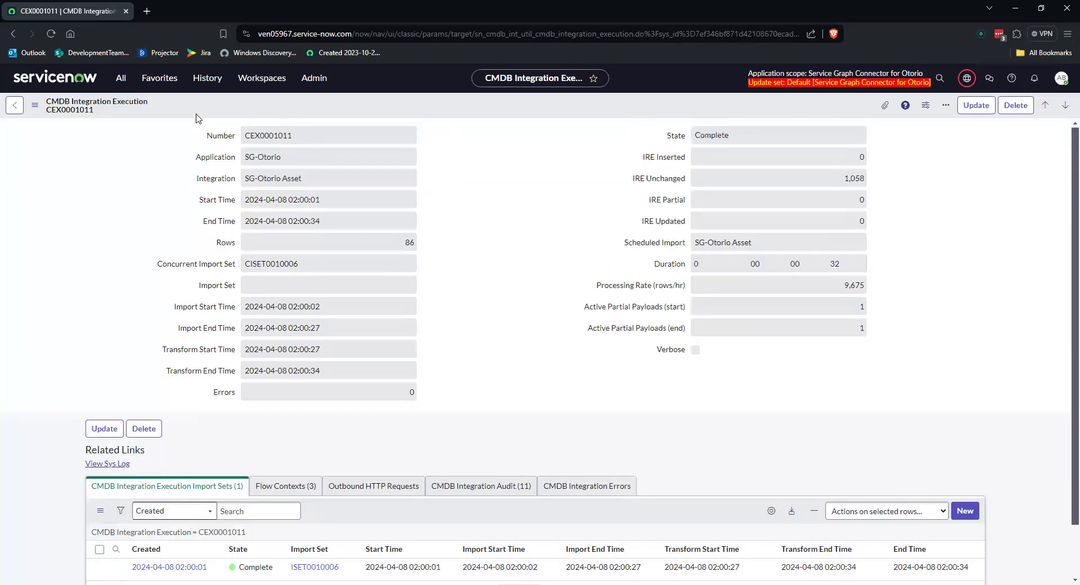
Step: Go back to the Otorio guided setup and open the configured hardware list of the Review Imported Data task
click(120, 77)
click(165, 108)
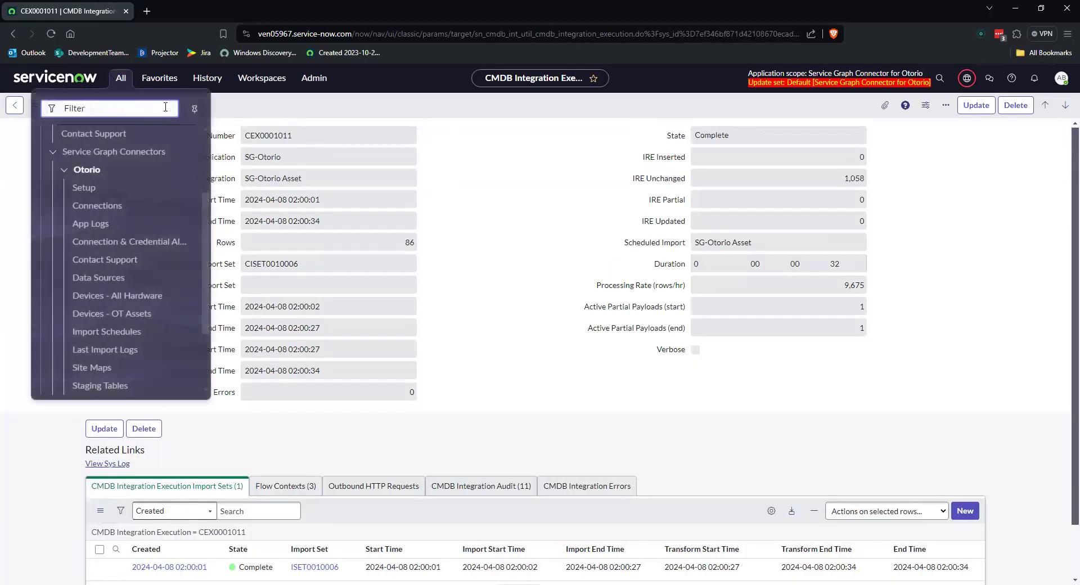
text(setup)
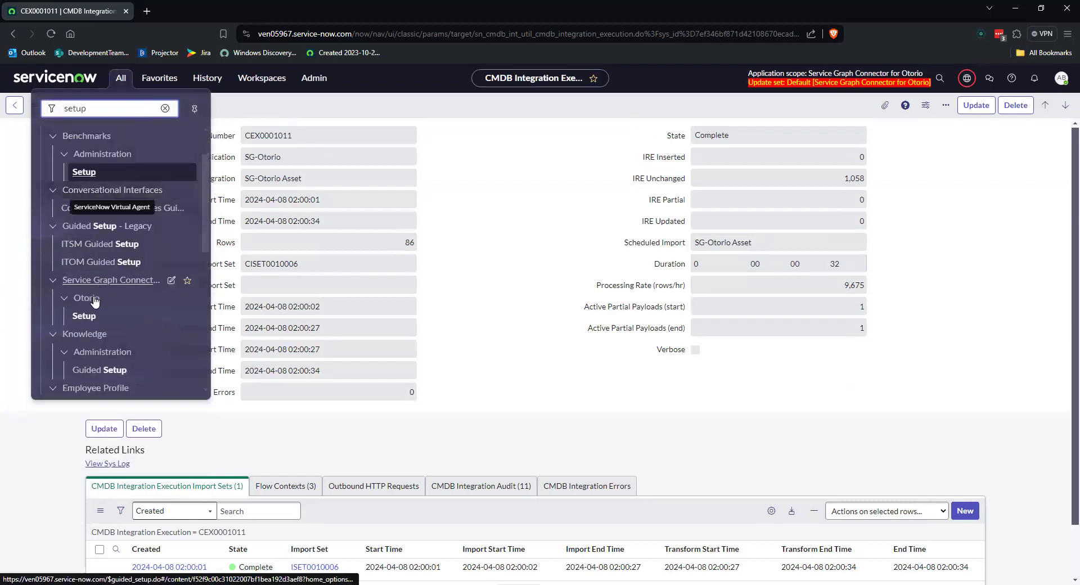
click(85, 314)
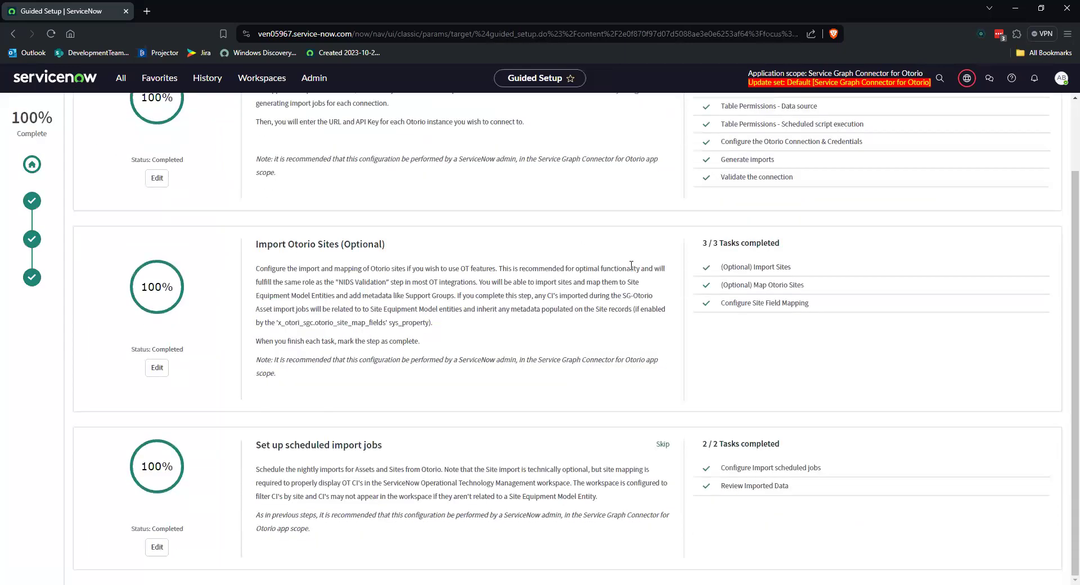
click(799, 494)
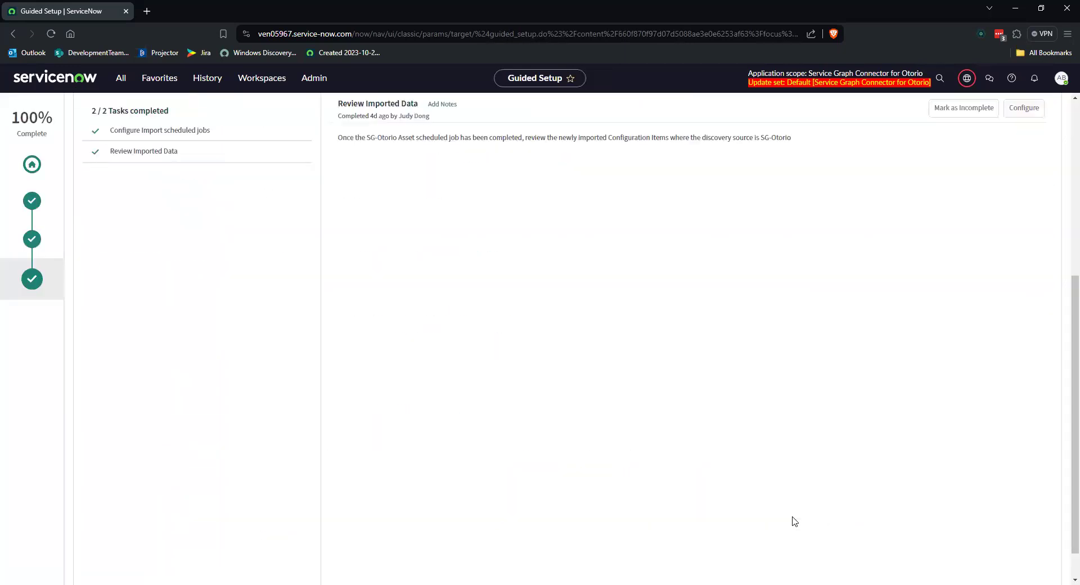
click(1023, 109)
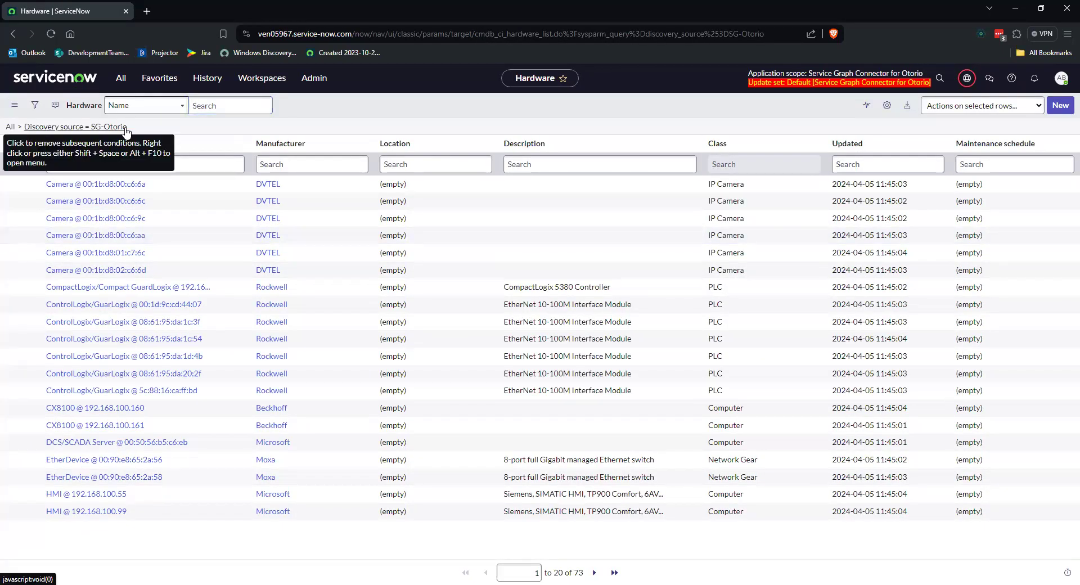
Step: Find the Otorio modules in the navigator and open the Devices - OT Assets list
click(121, 79)
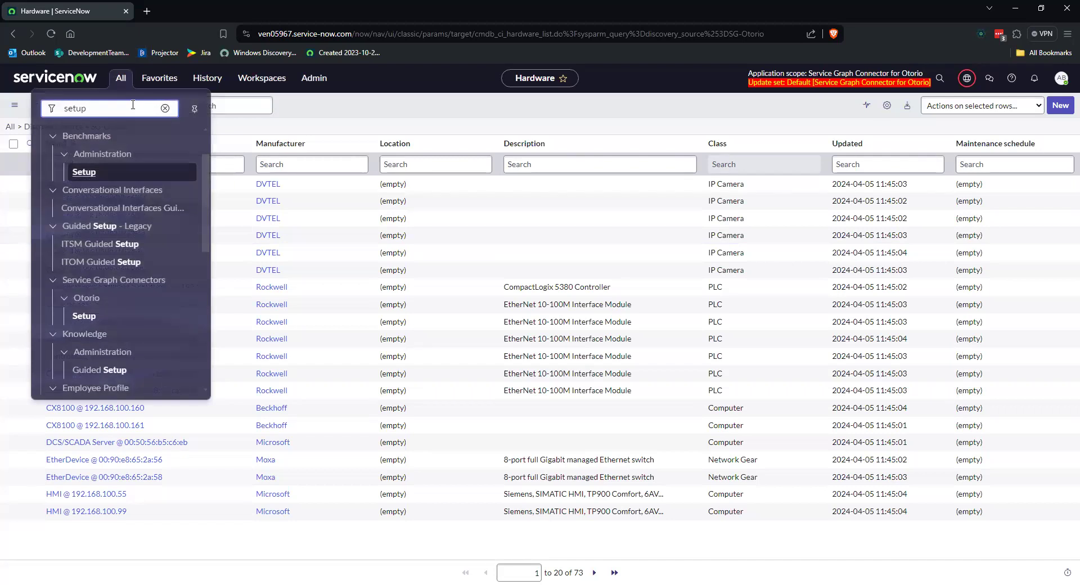
click(165, 108)
text(otorio)
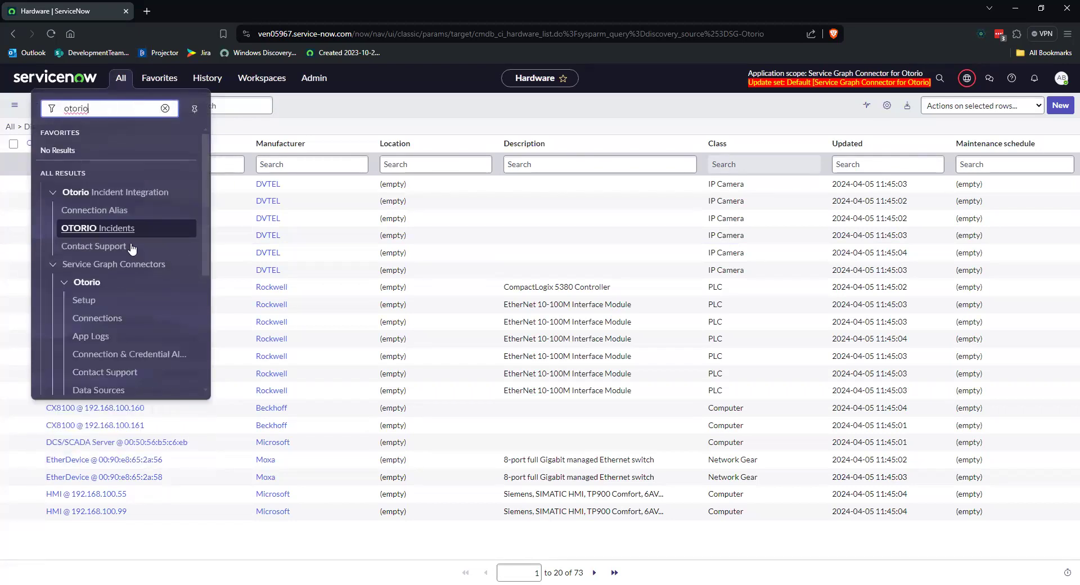
scroll(124, 264, down, 3)
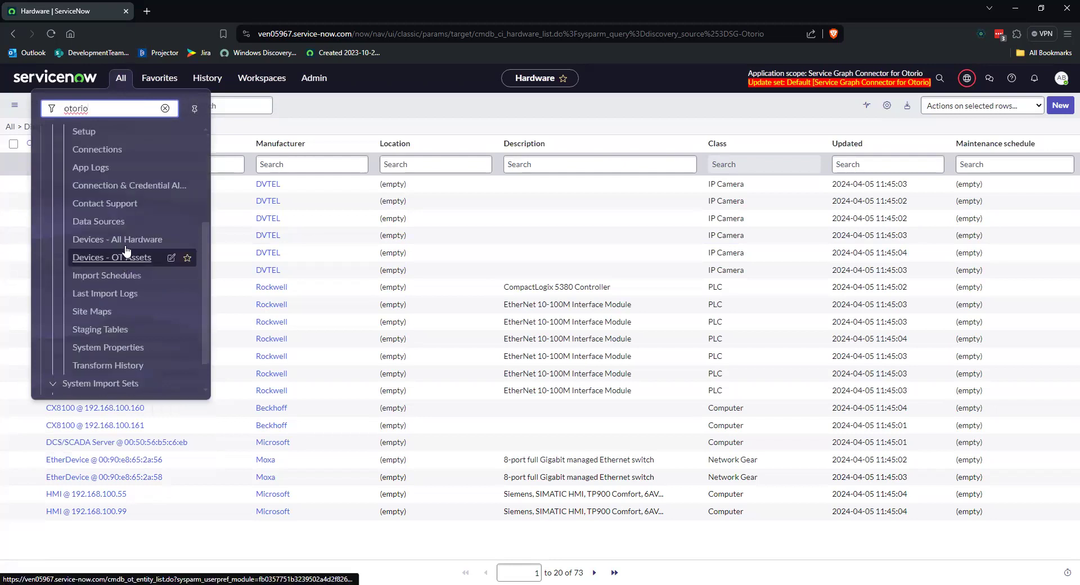
click(131, 258)
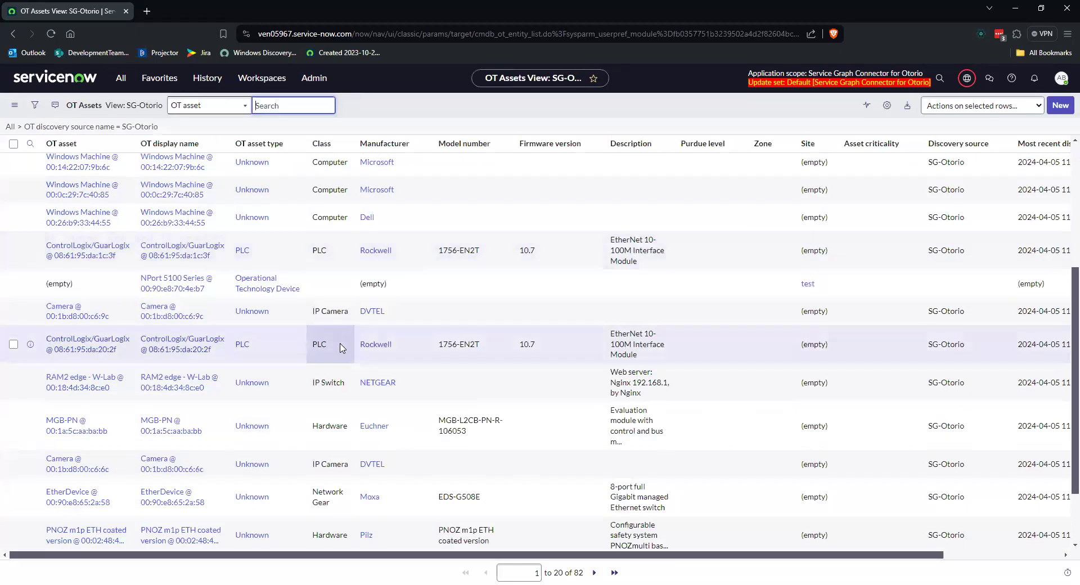
Step: Open the Otorio Devices - All Hardware list and group it by Class
click(122, 79)
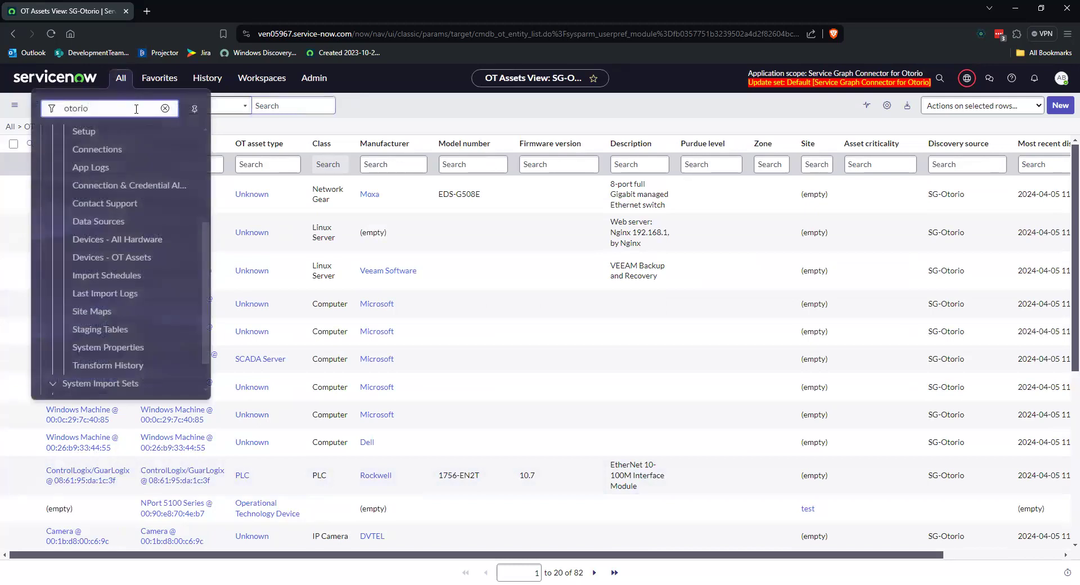
click(128, 240)
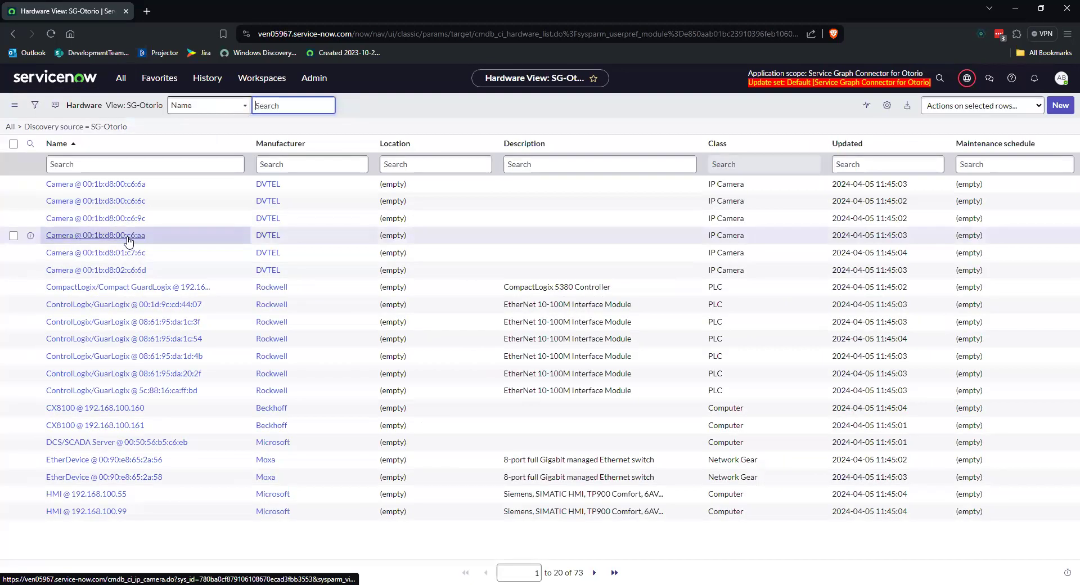
right_click(719, 142)
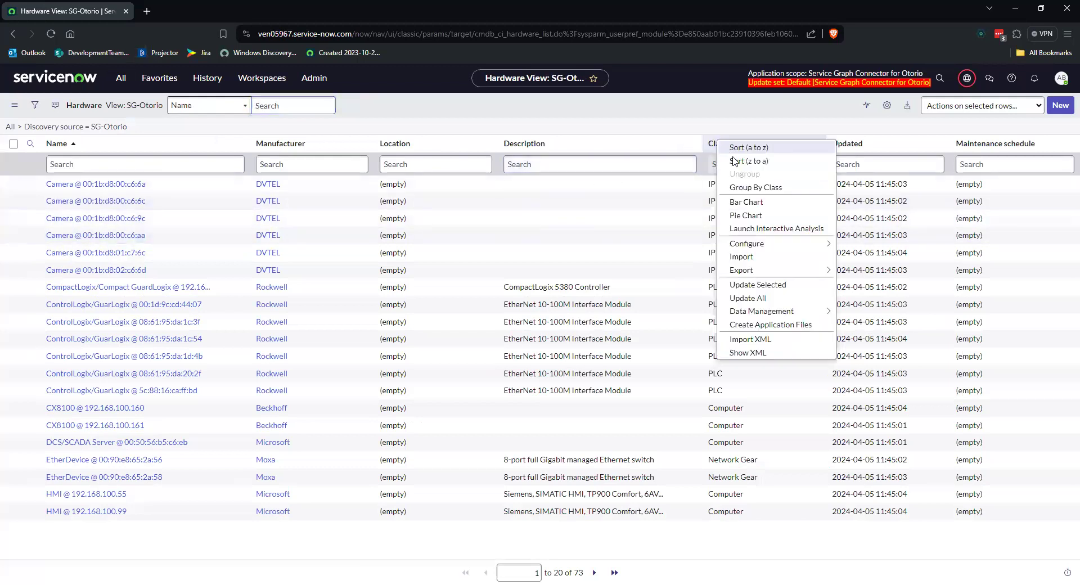
click(741, 191)
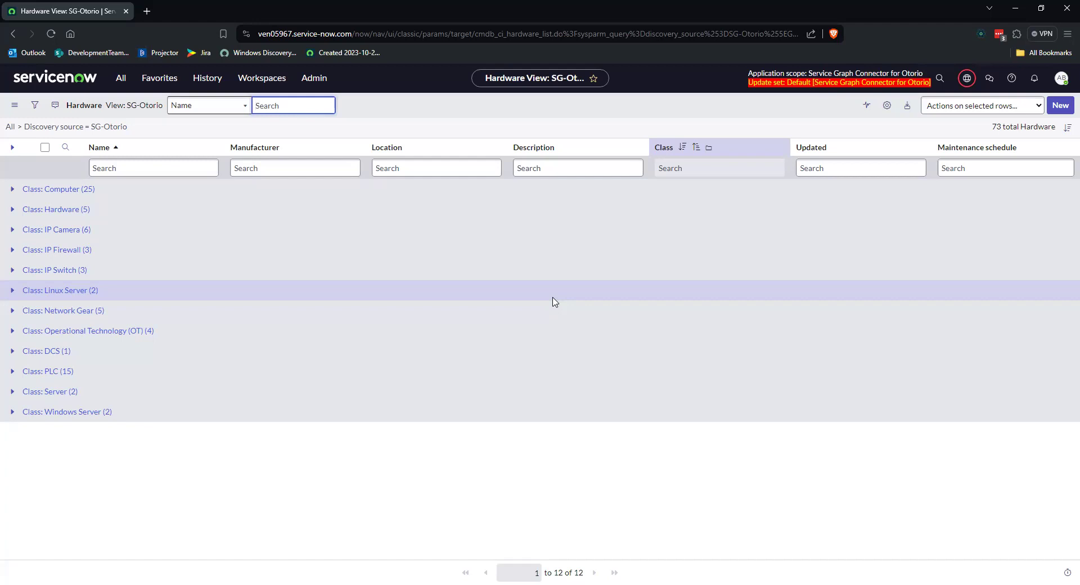
Step: Expand the PLC and Linux Server class groups and examine the devices listed in them
click(11, 371)
scroll(221, 349, down, 2)
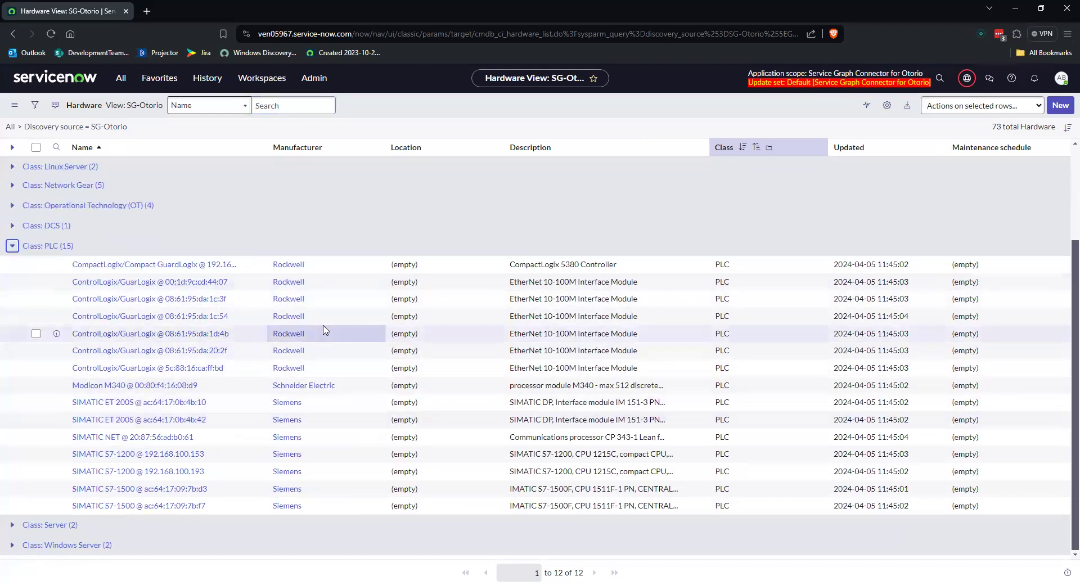
scroll(325, 330, up, 2)
click(12, 277)
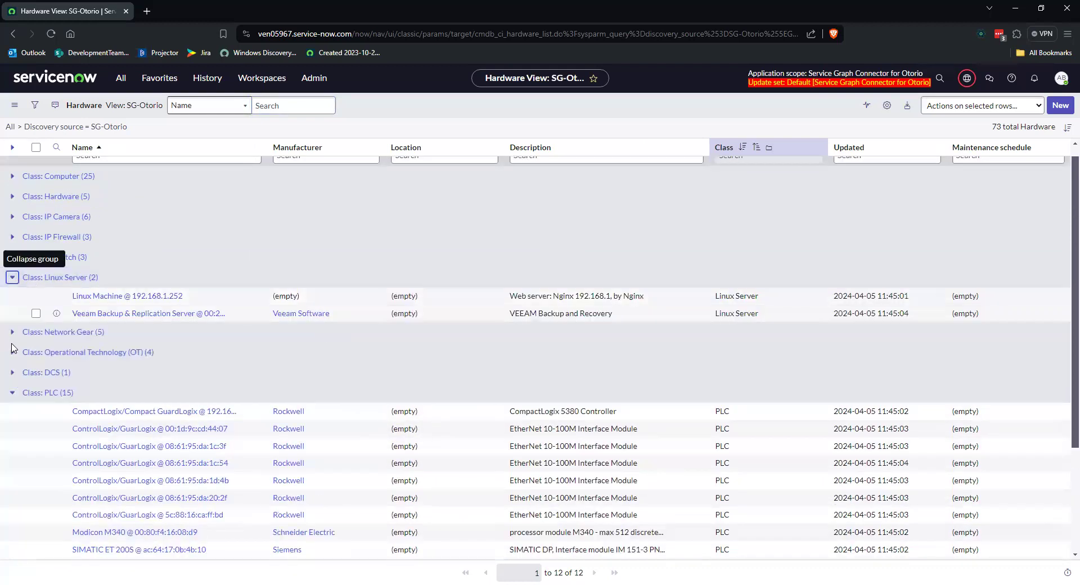
scroll(25, 357, down, 2)
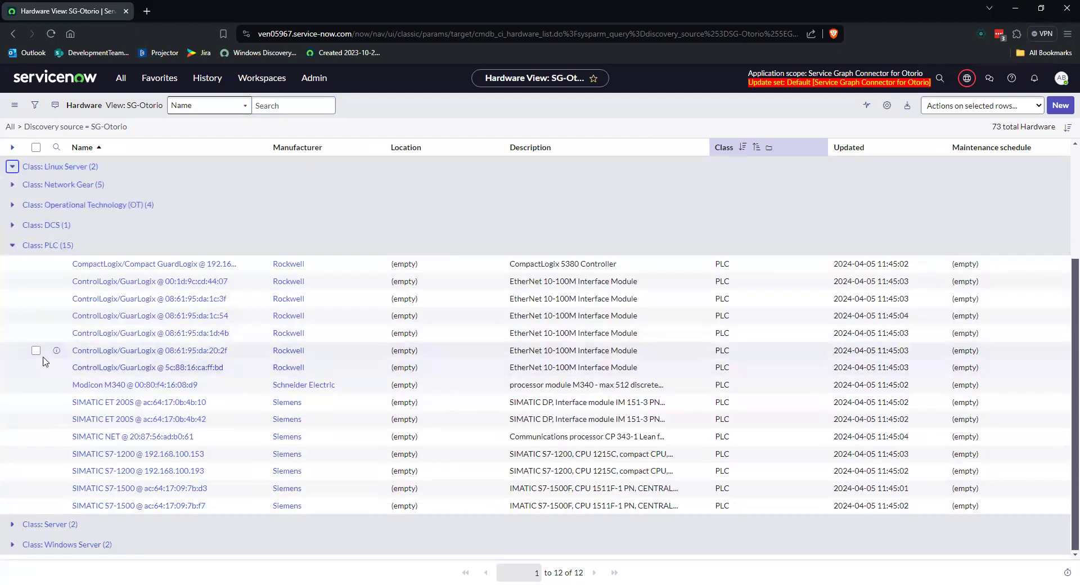
Step: Open the PLC record ControlLogix/GuarLogix @ 08:61:95:da:1d:4b and inspect its SG-Otorio form view and Key Value V2s related list
click(171, 335)
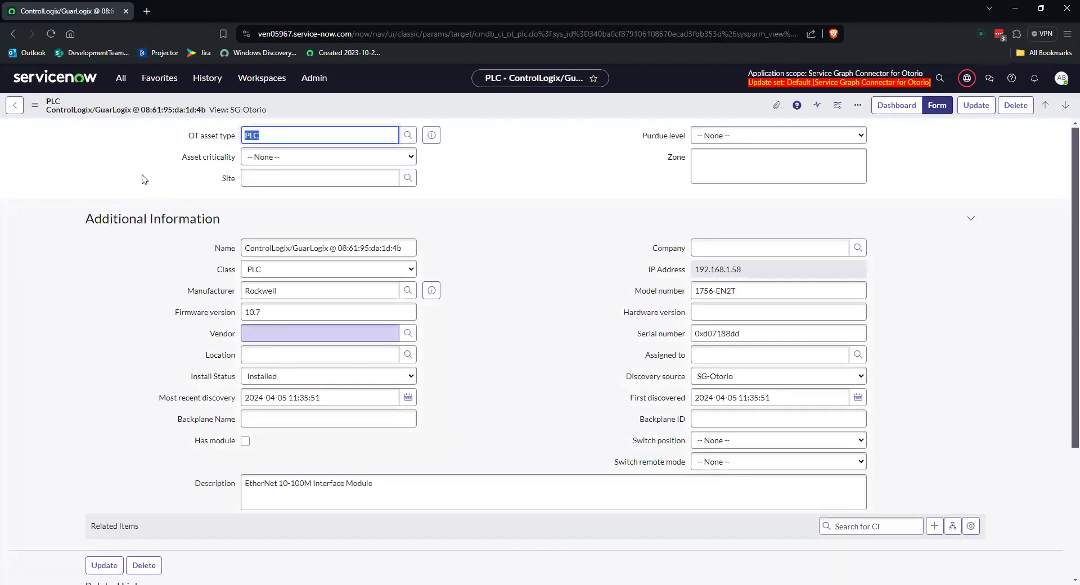
drag(267, 111, 230, 111)
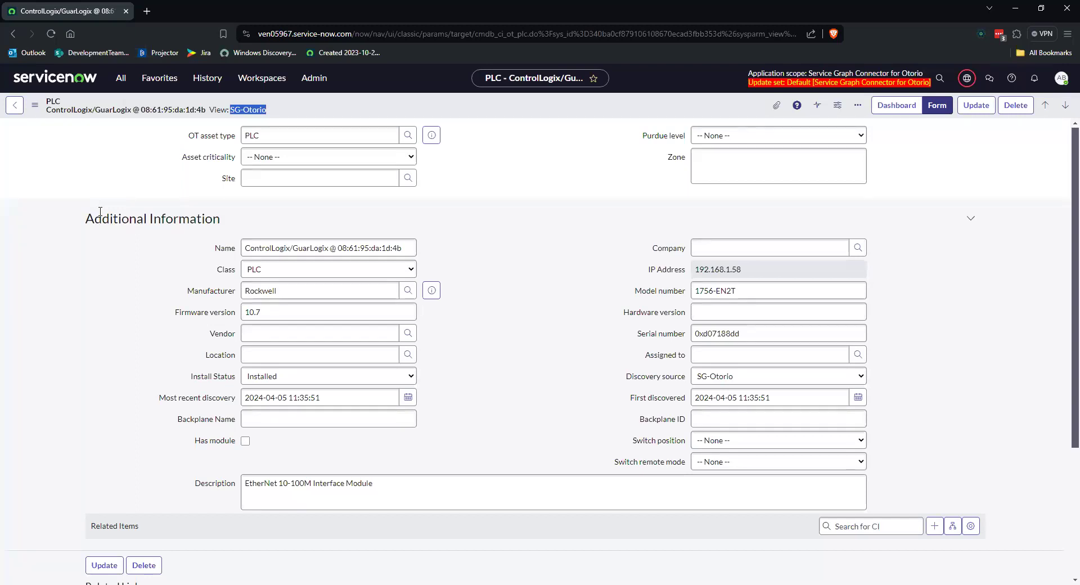
scroll(191, 259, down, 4)
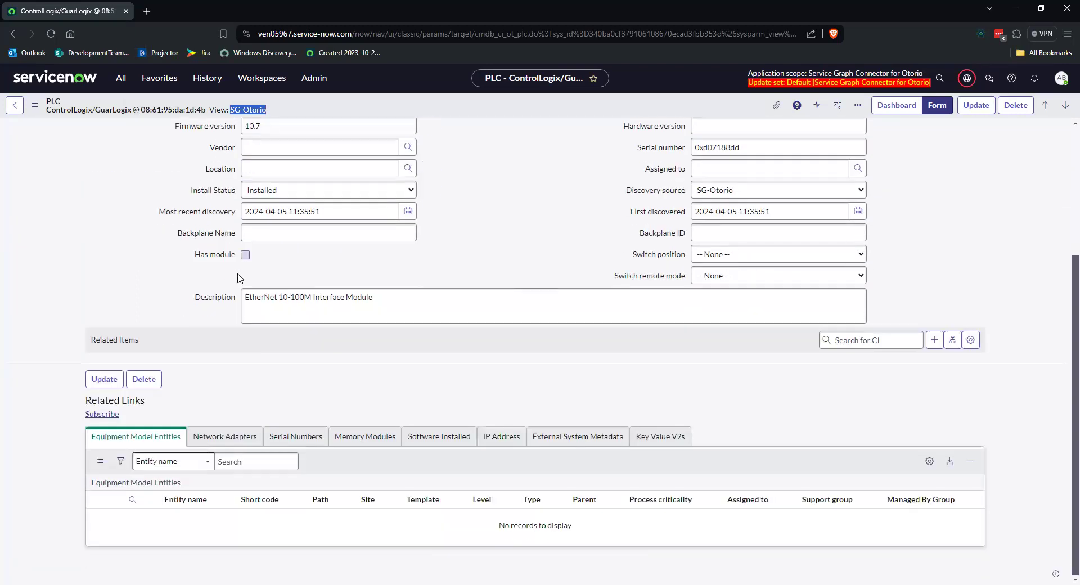
click(754, 449)
click(667, 438)
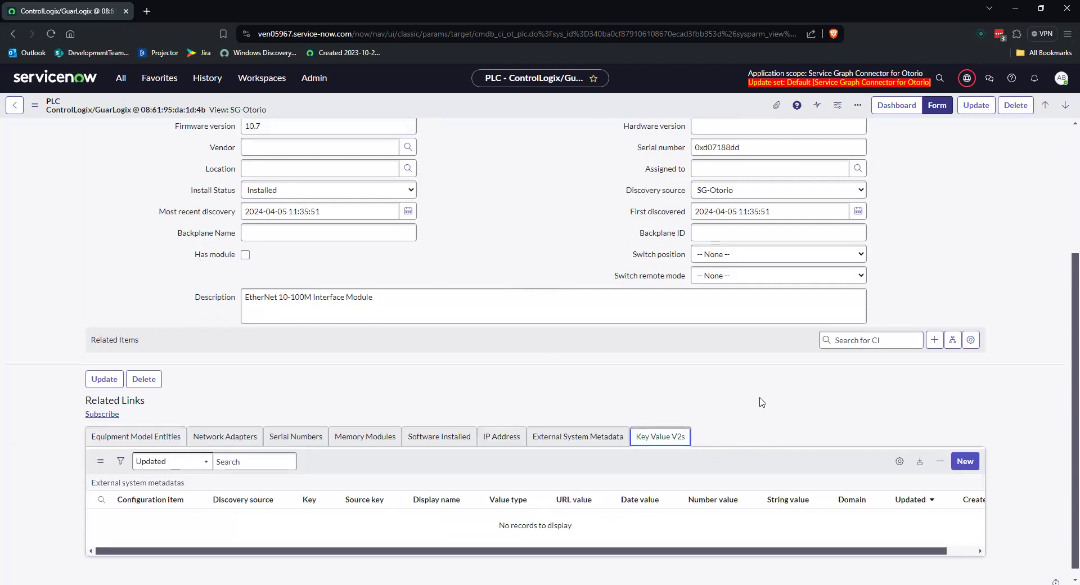
scroll(760, 403, down, 1)
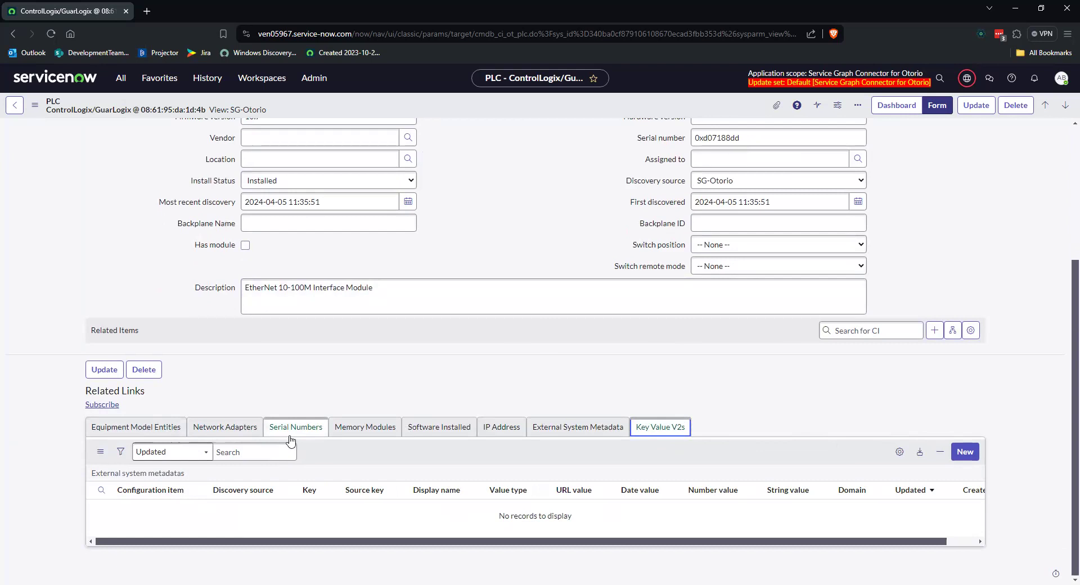
Step: Open the Linux Machine @ 192.168.1.252 record, switch its form to the SG-Otorio view, and return to the hardware list
click(11, 107)
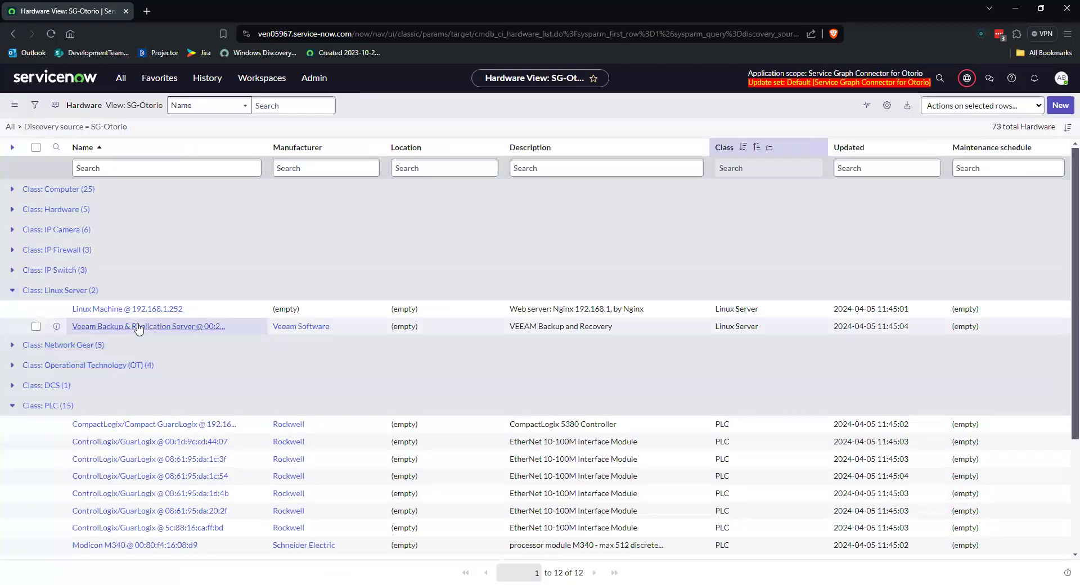
click(133, 309)
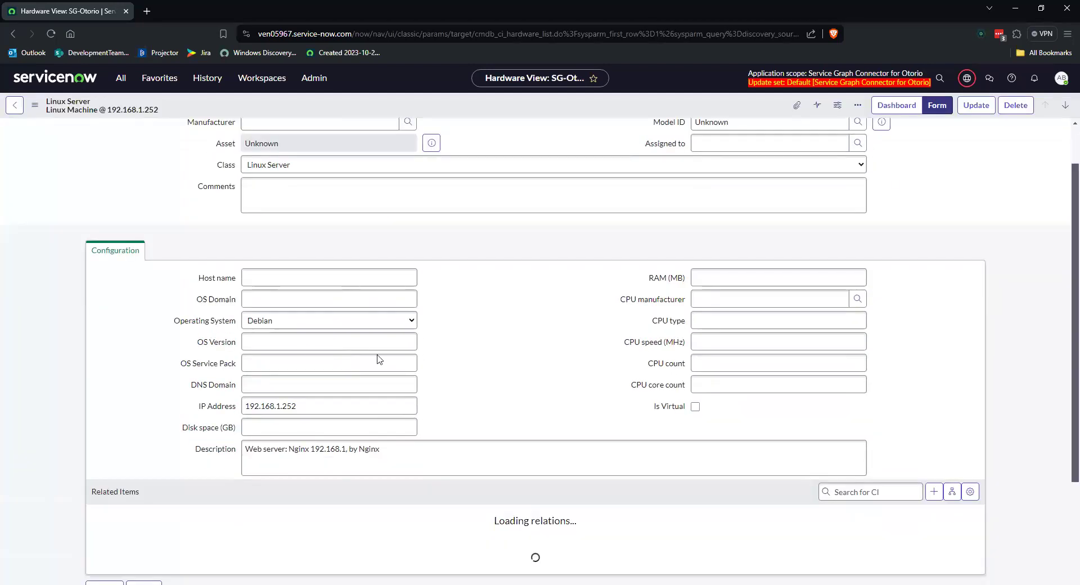
scroll(458, 357, down, 3)
click(34, 104)
mouse_move(61, 197)
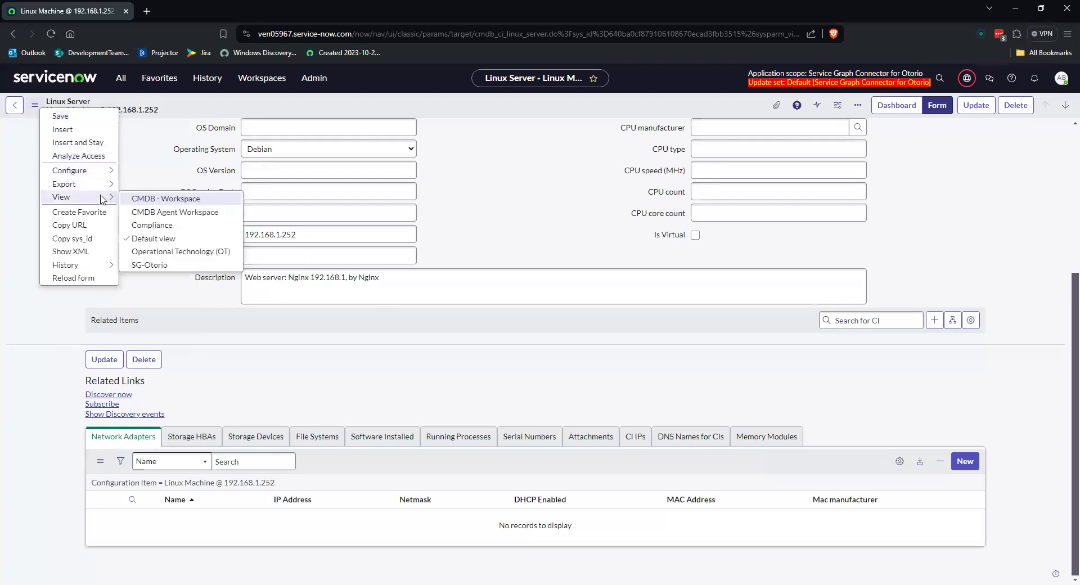
click(150, 265)
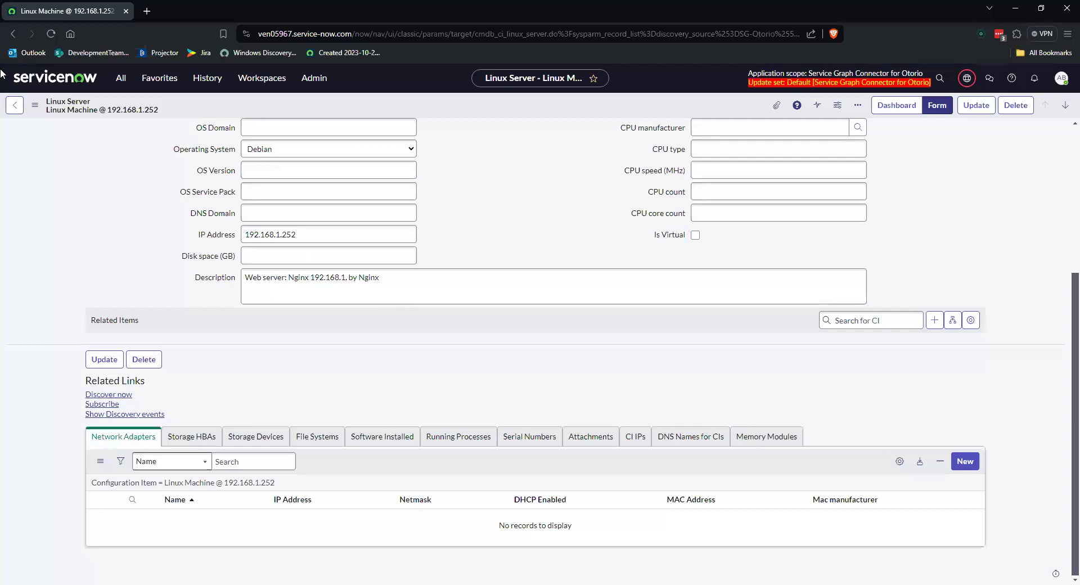
click(14, 105)
click(14, 105)
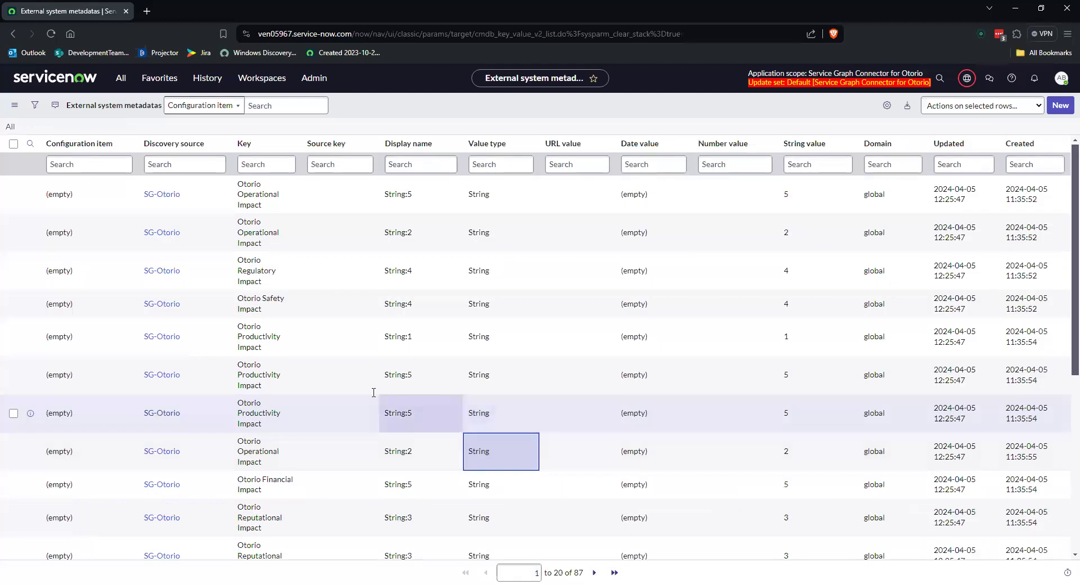
Step: Open the External system metadatas list (cmdb_key_value_v2) and group it by Configuration item
scroll(315, 374, down, 3)
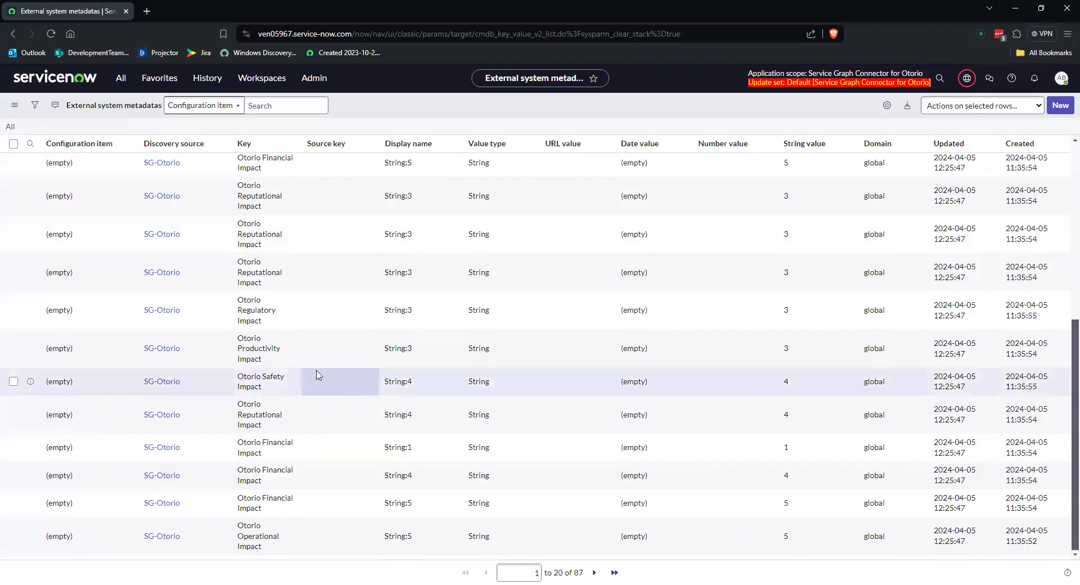
right_click(77, 151)
click(110, 194)
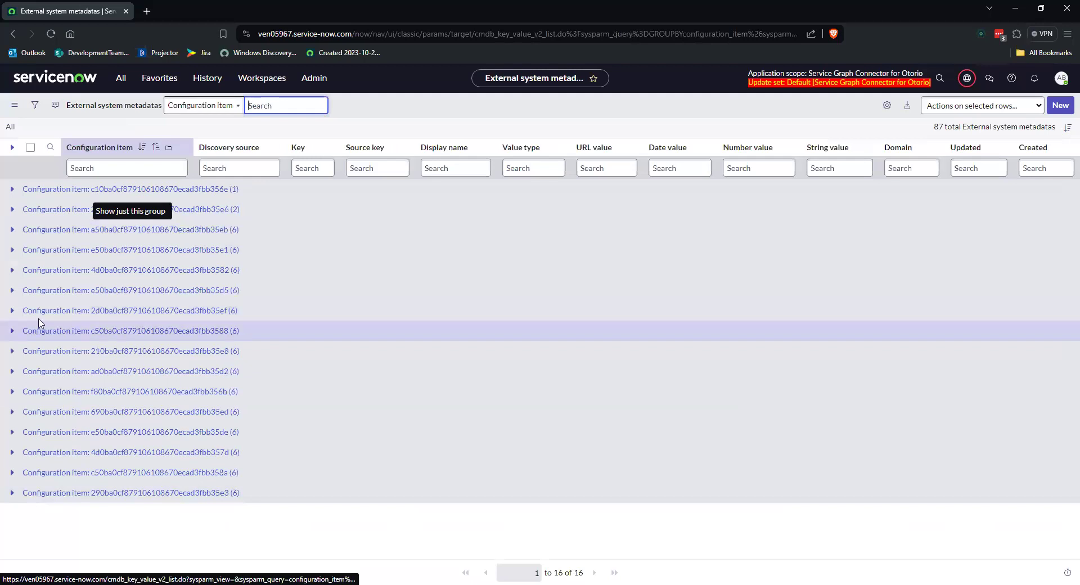
Step: Expand the configuration item group ending in 35ef and examine its Otorio impact keys and string values
click(12, 311)
scroll(237, 417, down, 2)
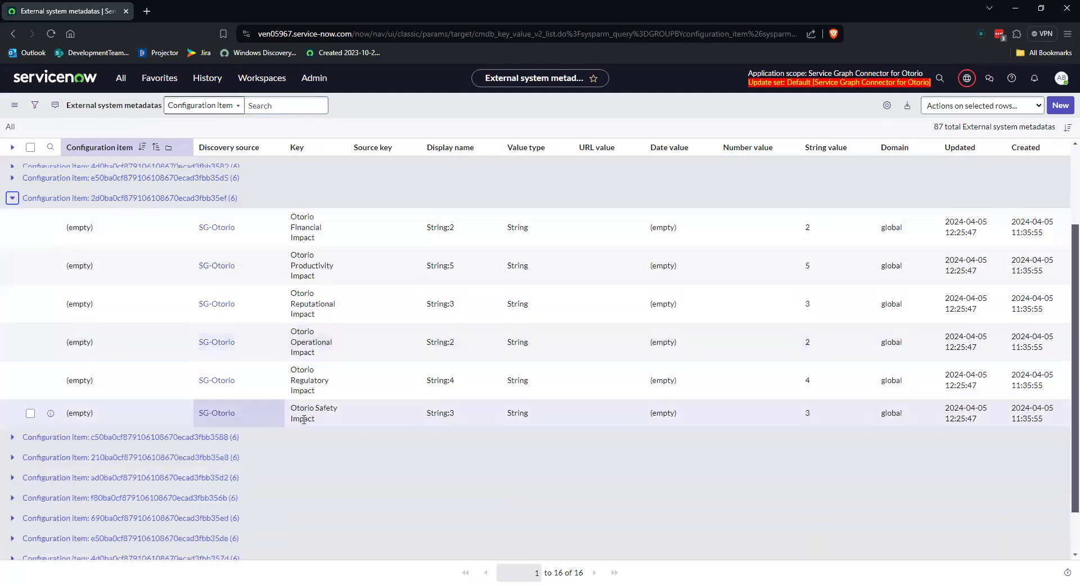
click(307, 415)
click(316, 374)
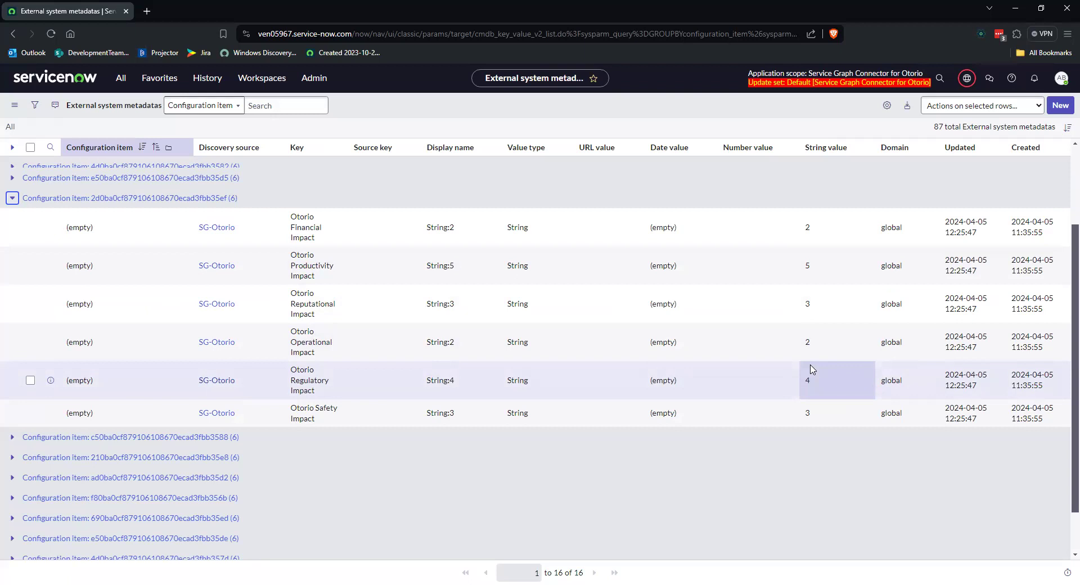
Step: Return from the metadata list to the home page dashboard and bring up the navigator of all applications
click(38, 77)
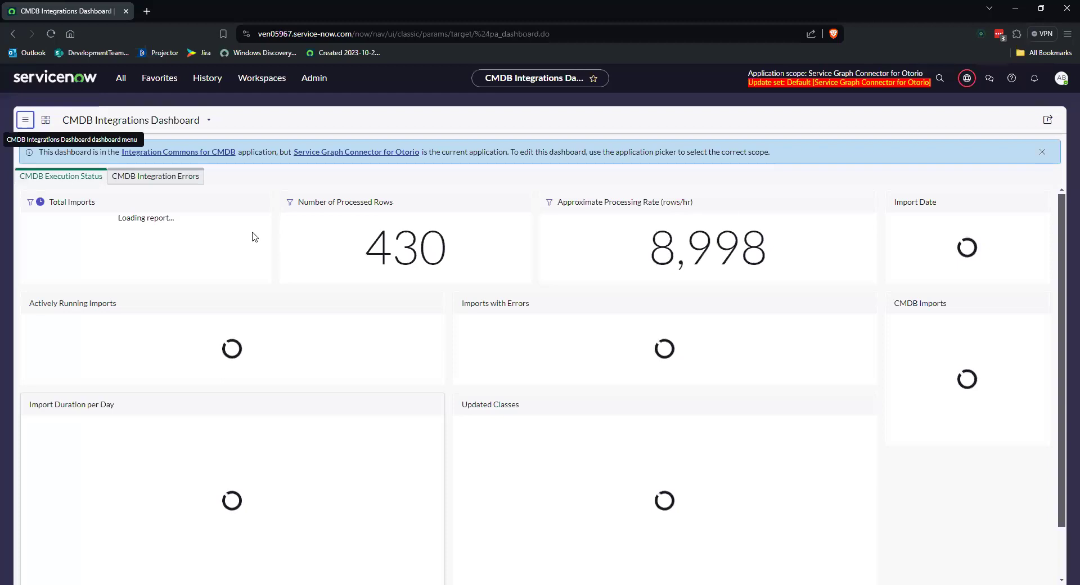
click(124, 78)
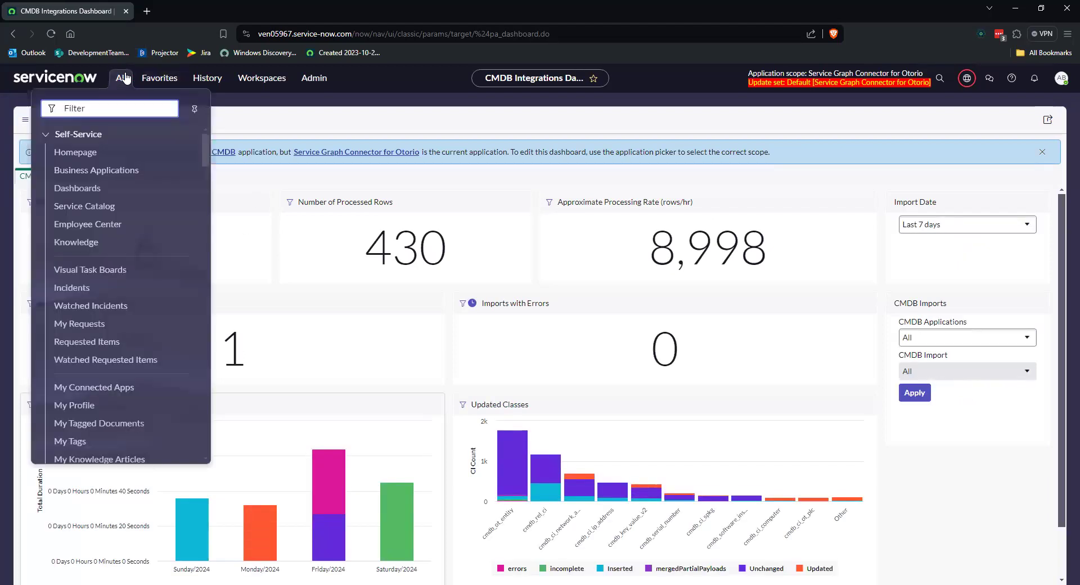
text(setup)
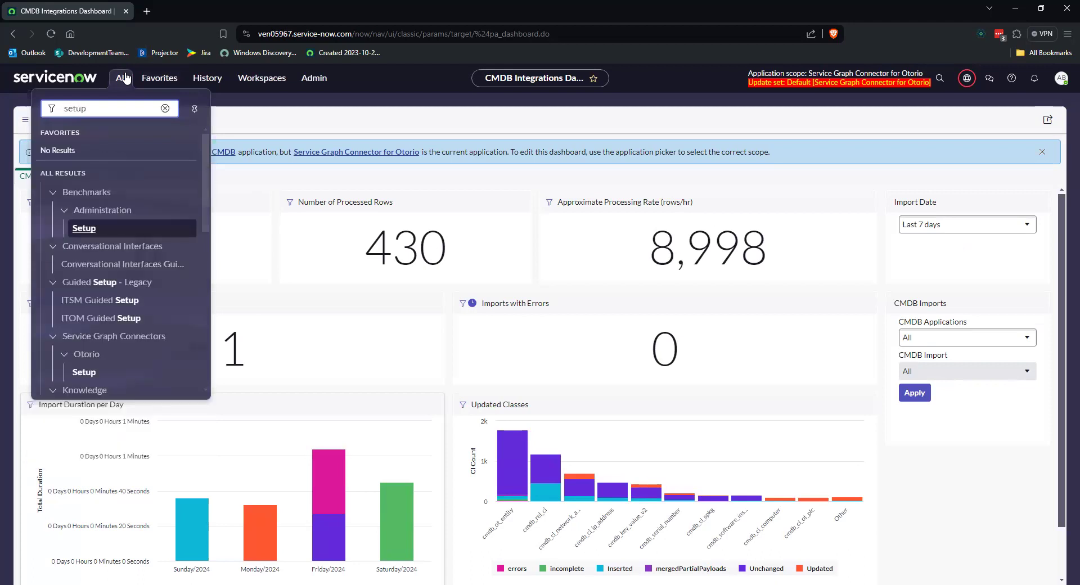
scroll(184, 246, down, 5)
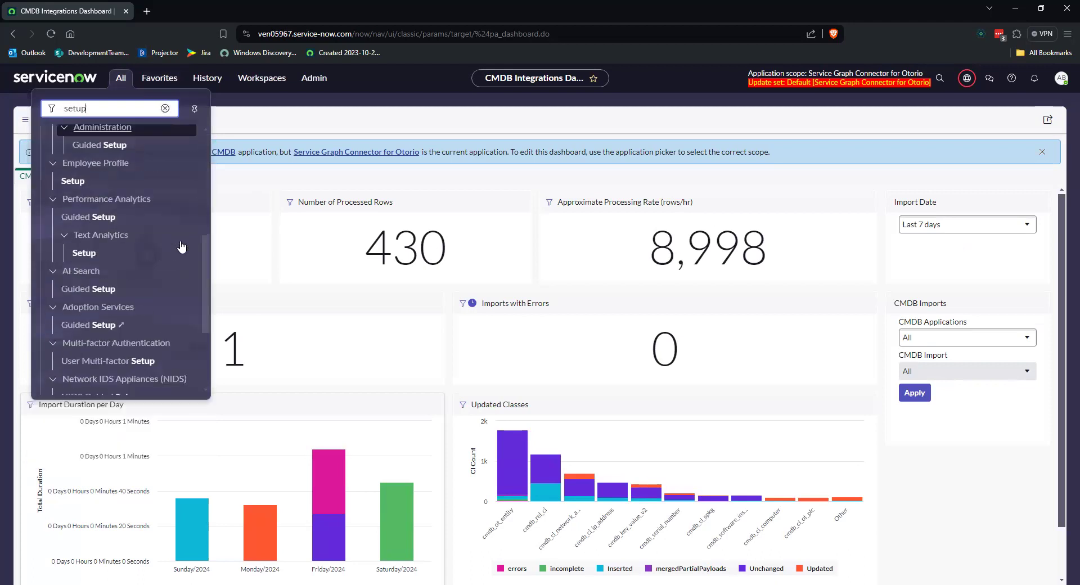
scroll(169, 248, up, 5)
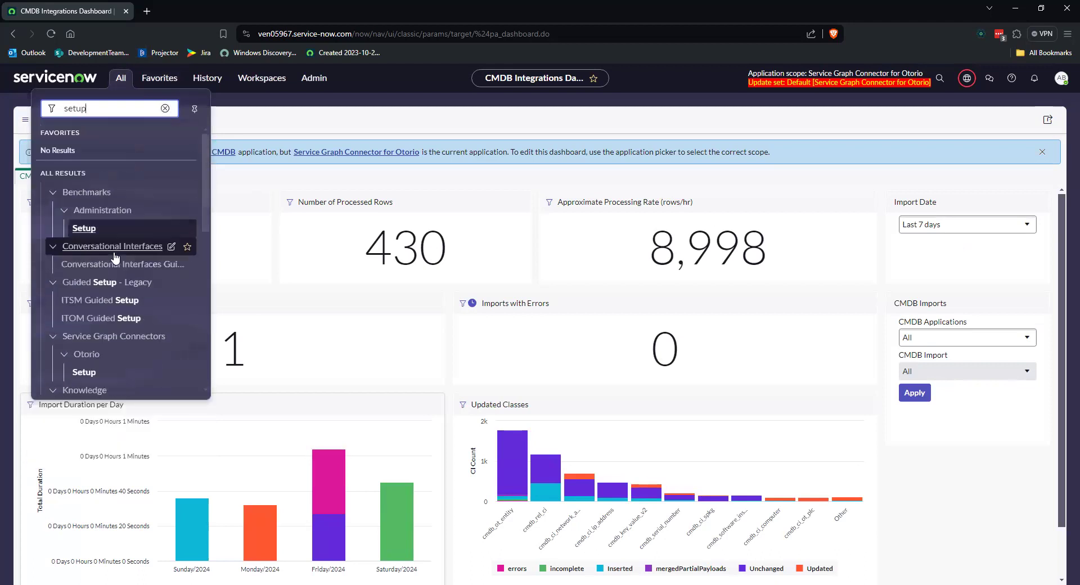
click(165, 108)
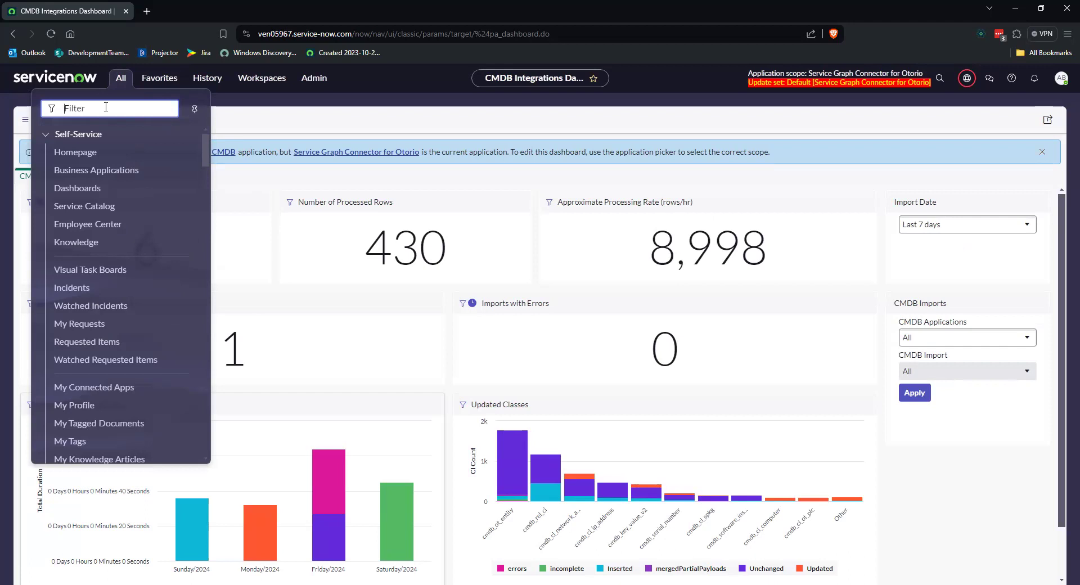
Step: Search the navigator for otorio, open the connector's Setup, and view the Set up scheduled import jobs section
text(otorio)
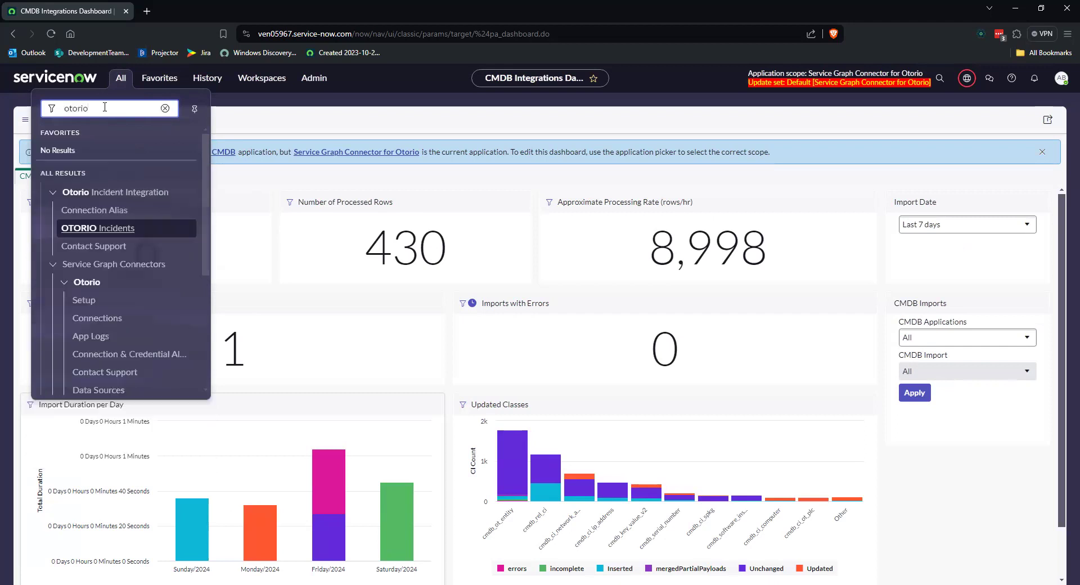
click(122, 299)
scroll(692, 355, down, 2)
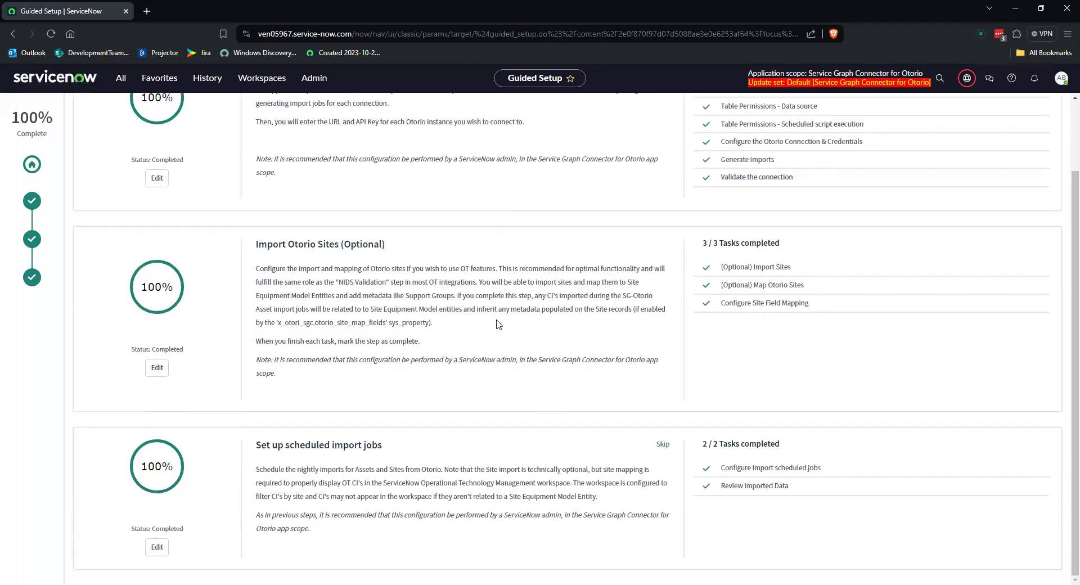